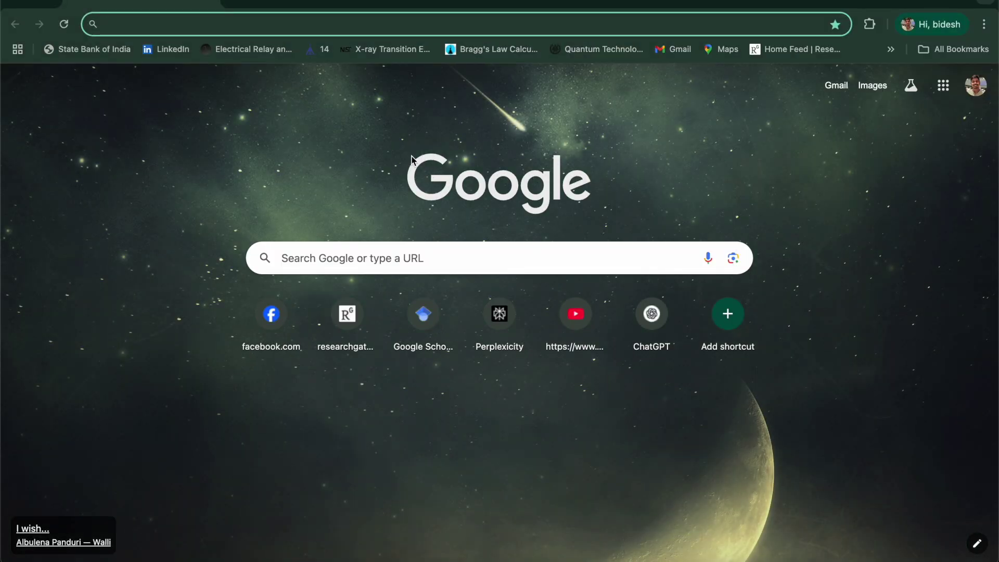
Search Google for "download mac tahoe beta" and open Mr. Macintosh's macOS Tahoe Full Installer Database page.
{"action": "type", "text": "do"}
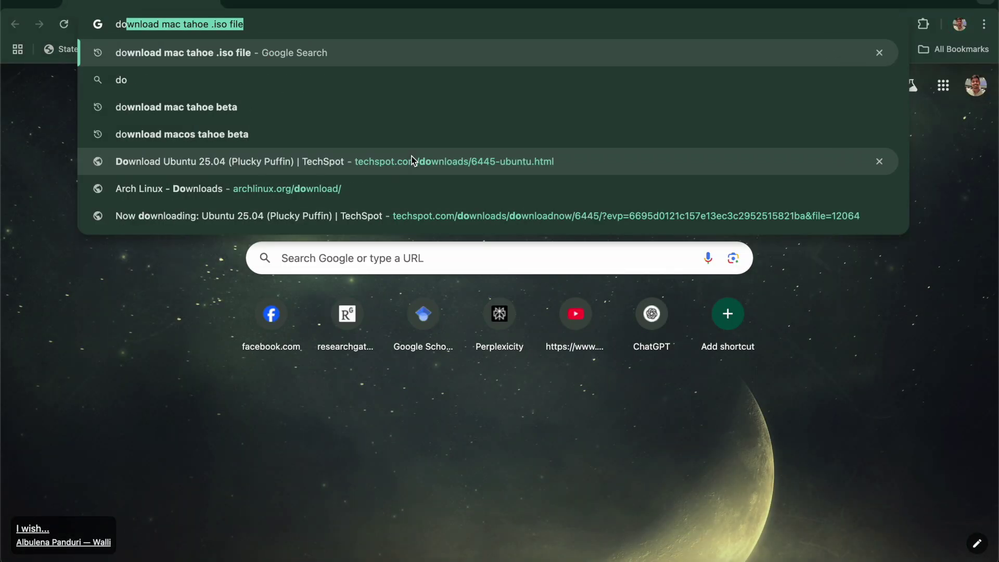
{"action": "left_click", "coordinate": [213, 114]}
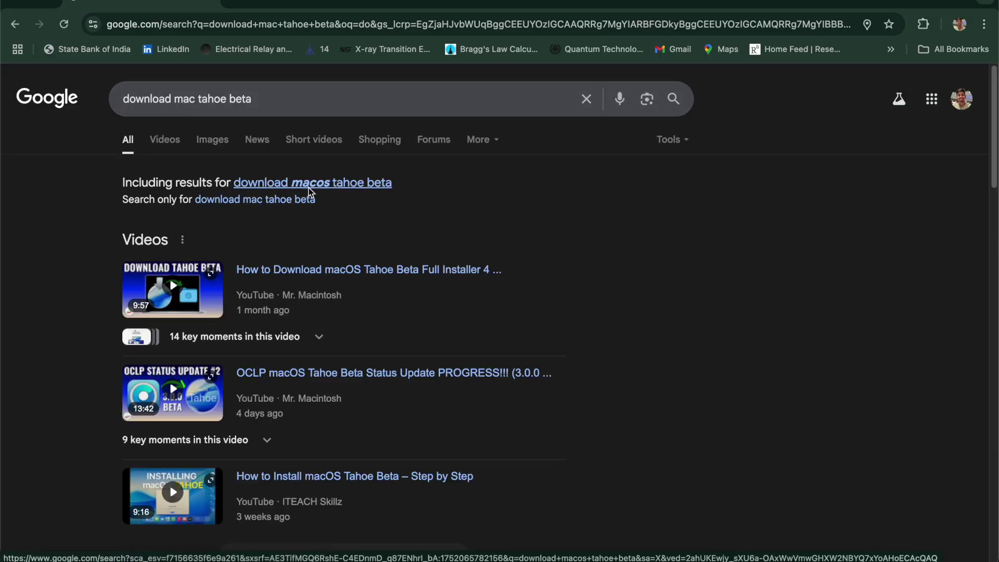
{"action": "scroll", "coordinate": [277, 312], "scroll_direction": "down", "scroll_amount": 6}
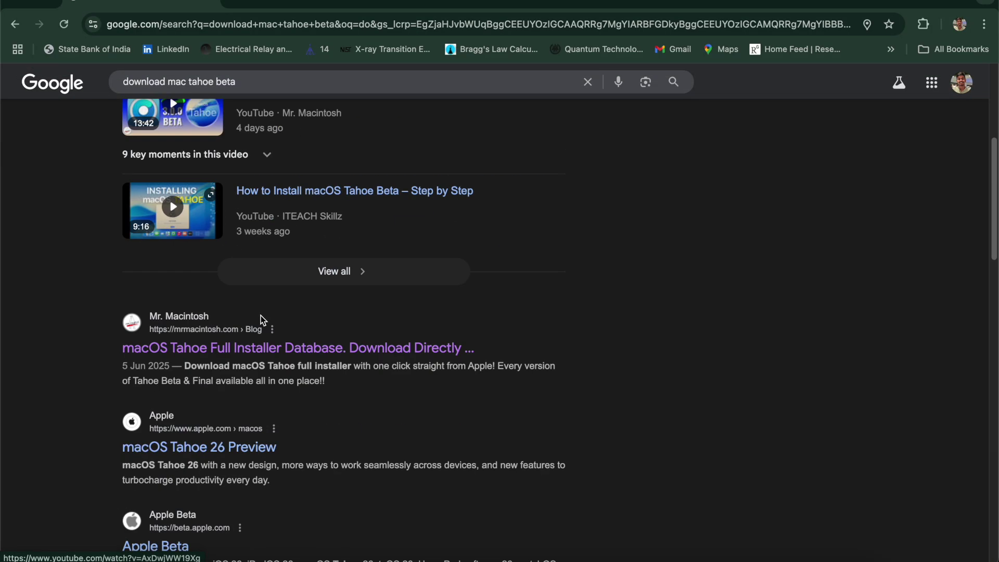
{"action": "scroll", "coordinate": [310, 277], "scroll_direction": "down", "scroll_amount": 1}
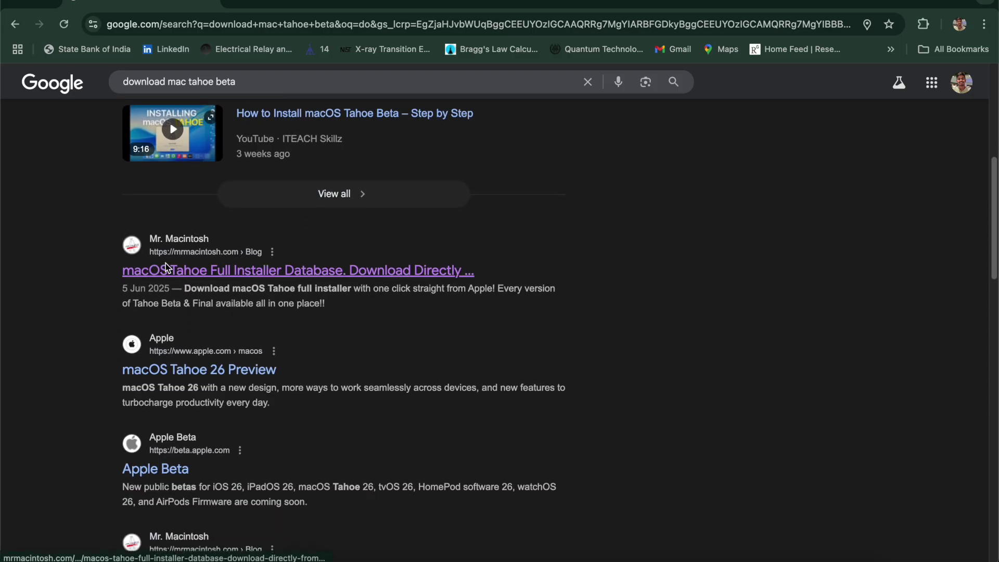
{"action": "left_click", "coordinate": [202, 272]}
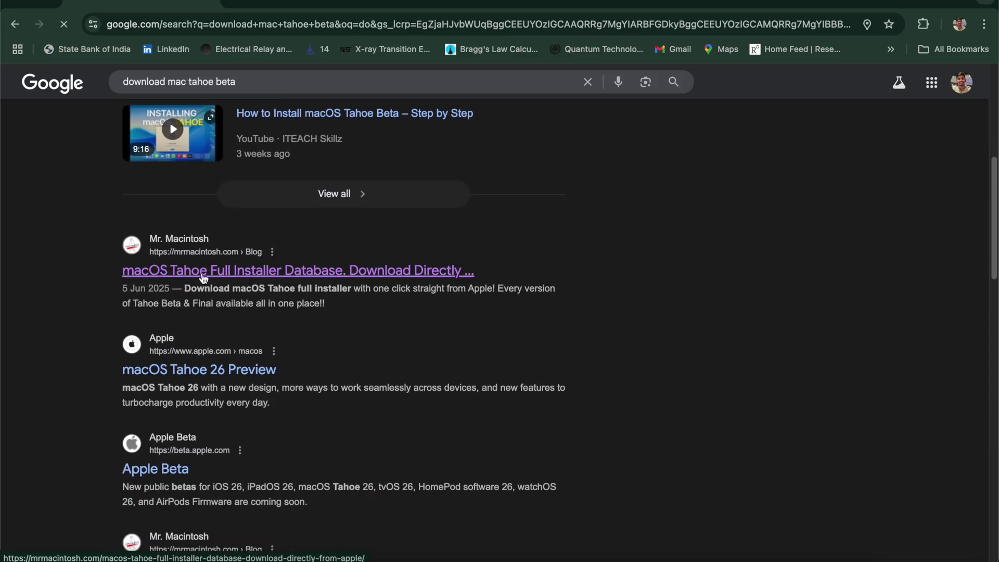
Start downloading InstallAssistant.pkg for macOS Tahoe Beta 3, build 25A5306g, and cancel that download.
{"action": "scroll", "coordinate": [328, 250], "scroll_direction": "down", "scroll_amount": 7}
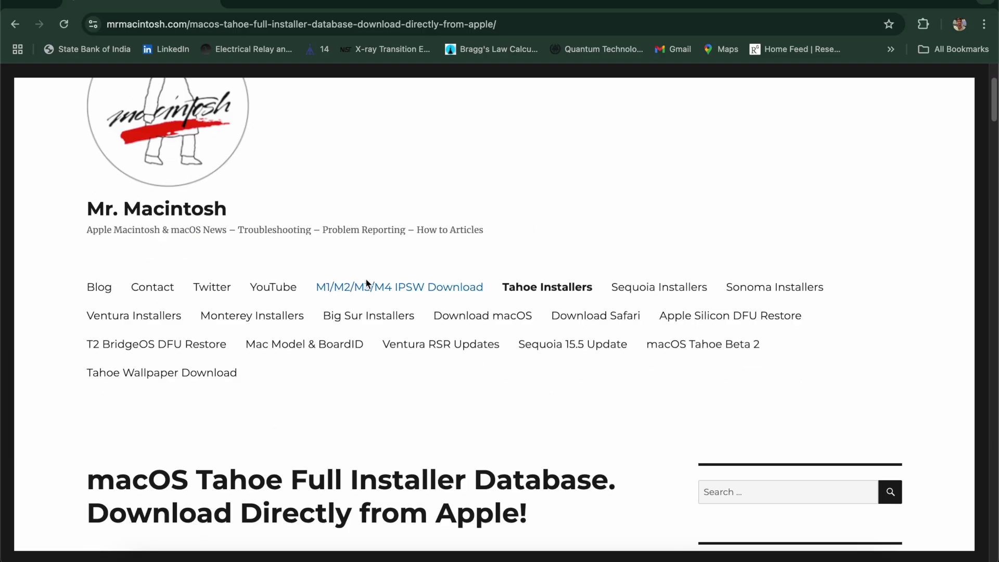
{"action": "scroll", "coordinate": [358, 331], "scroll_direction": "down", "scroll_amount": 19}
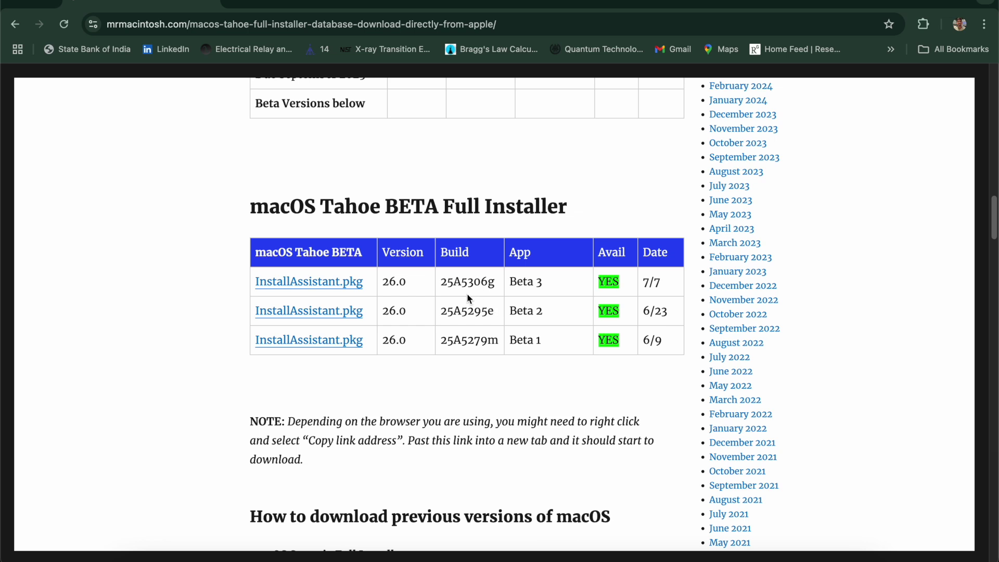
{"action": "left_click", "coordinate": [294, 282]}
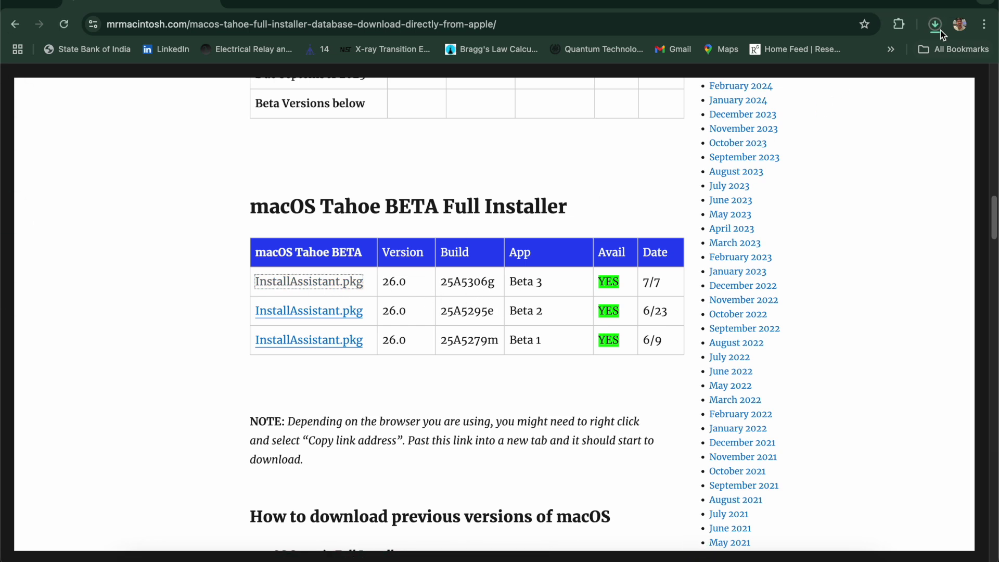
{"action": "left_click", "coordinate": [934, 24]}
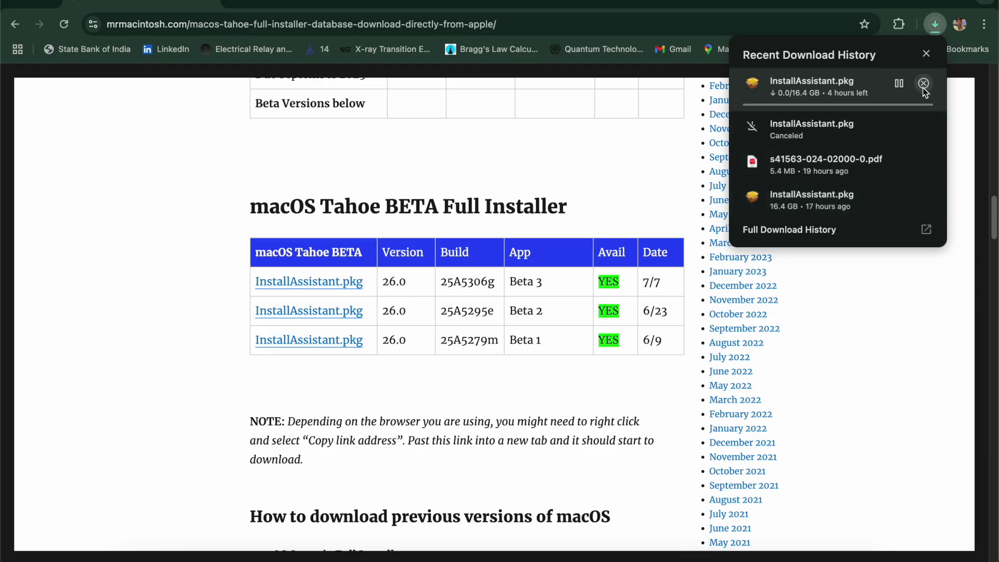
{"action": "left_click", "coordinate": [924, 83]}
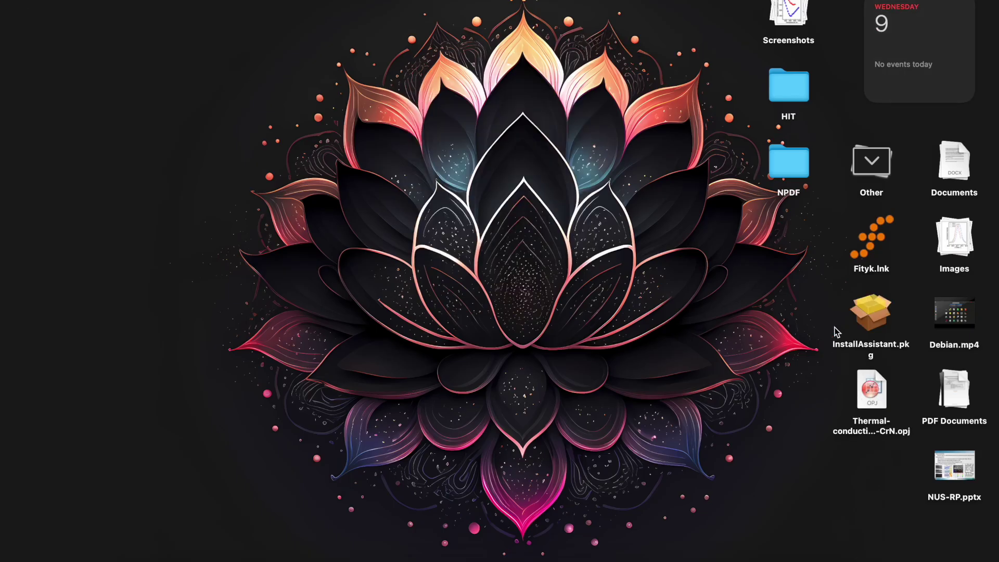
Install InstallAssistant.pkg from the desktop on Macintosh HD with the standard installation, authorising it with the account password.
{"action": "left_click", "coordinate": [868, 321]}
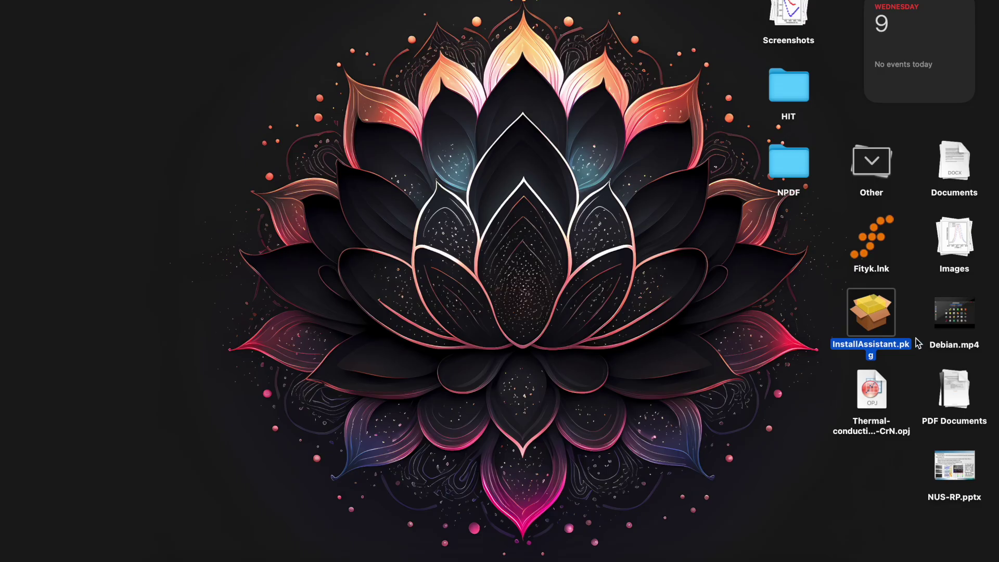
{"action": "double_click", "coordinate": [874, 311]}
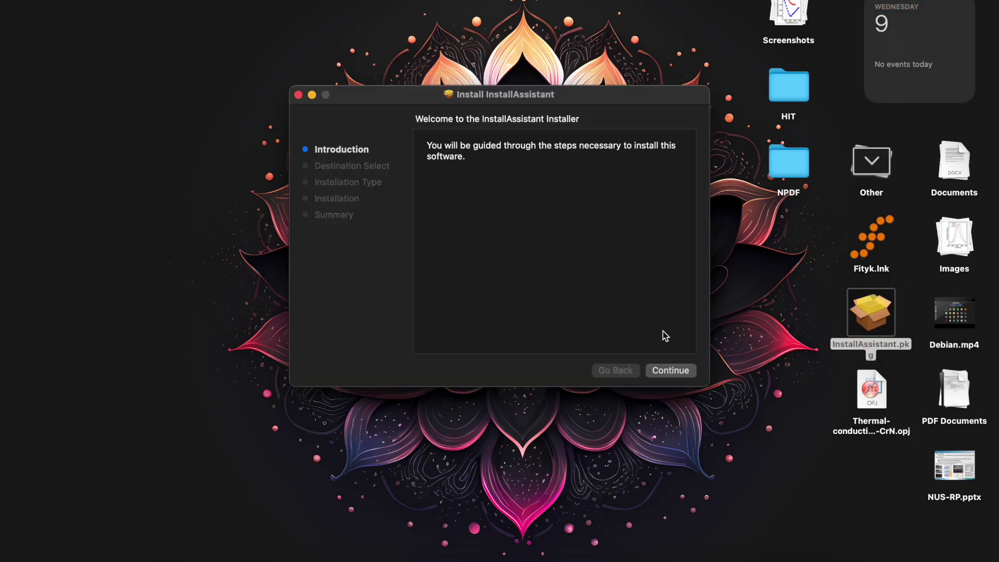
{"action": "left_click", "coordinate": [668, 373]}
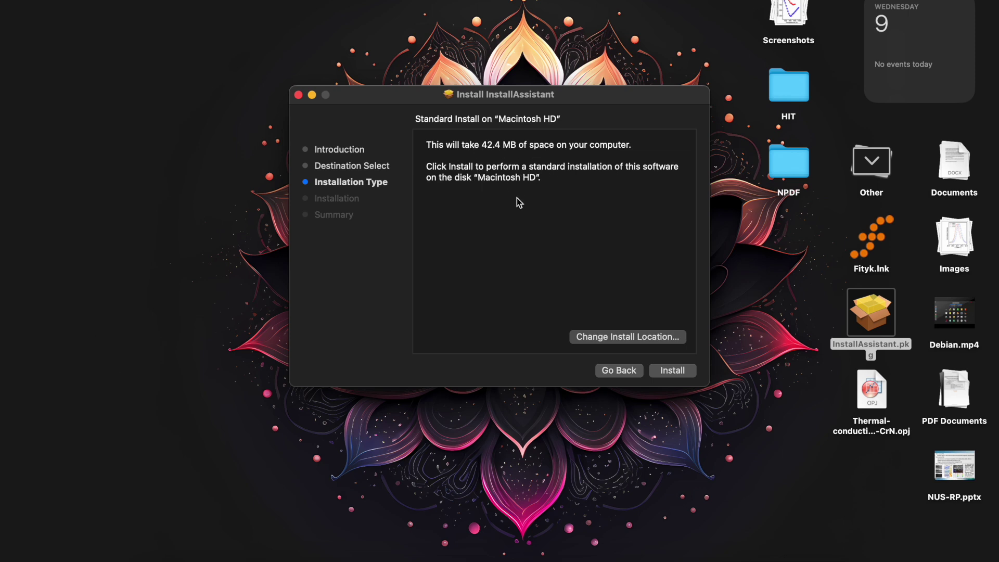
{"action": "left_click", "coordinate": [675, 372]}
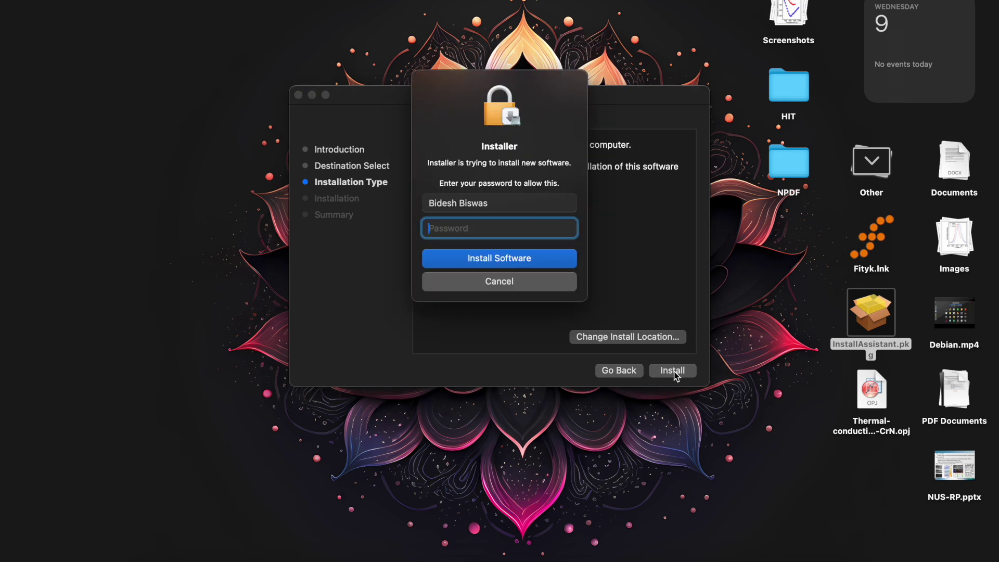
{"action": "type", "text": "•••"}
{"action": "left_click", "coordinate": [476, 257]}
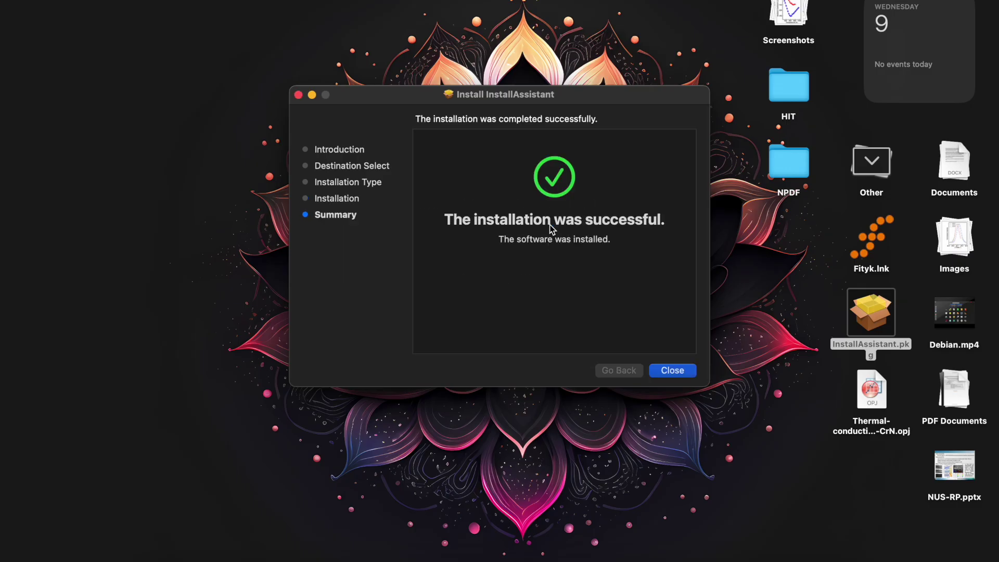
{"action": "left_click", "coordinate": [670, 374]}
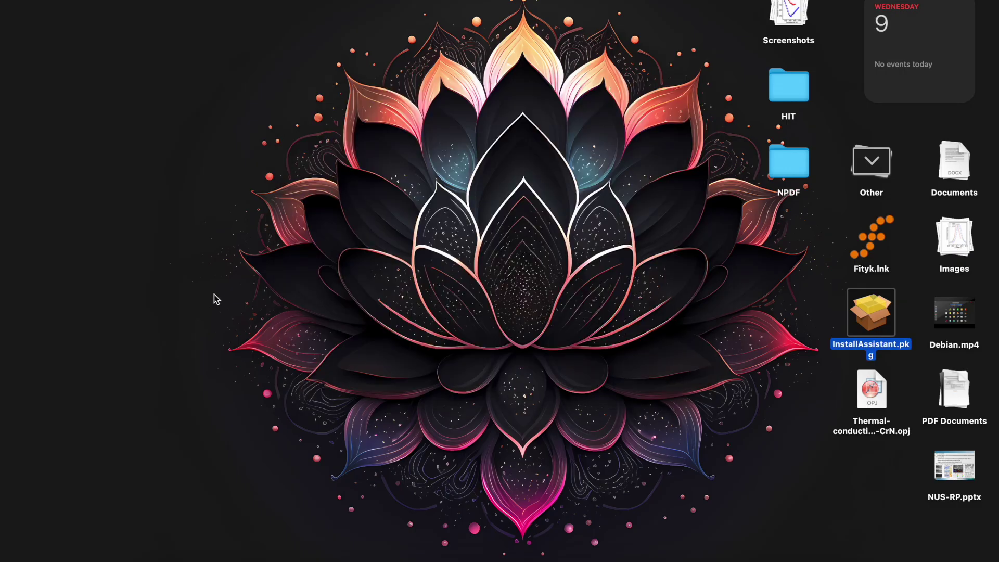
Check the Applications folder in Finder for the Install macOS Tahoe Beta app, and close the window.
{"action": "left_click", "coordinate": [164, 560]}
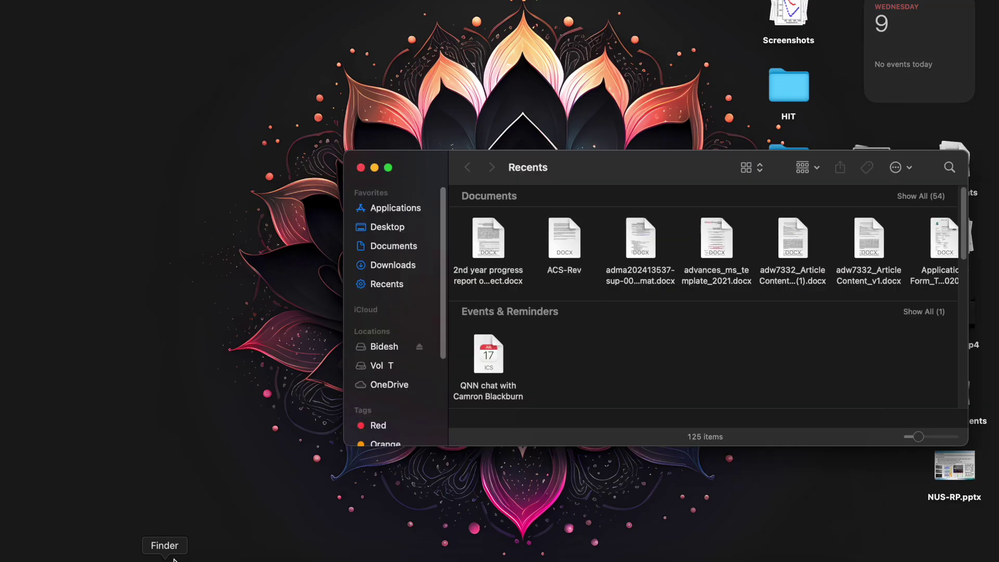
{"action": "left_click", "coordinate": [391, 210]}
{"action": "left_click_drag", "start_coordinate": [420, 170], "coordinate": [145, 65]}
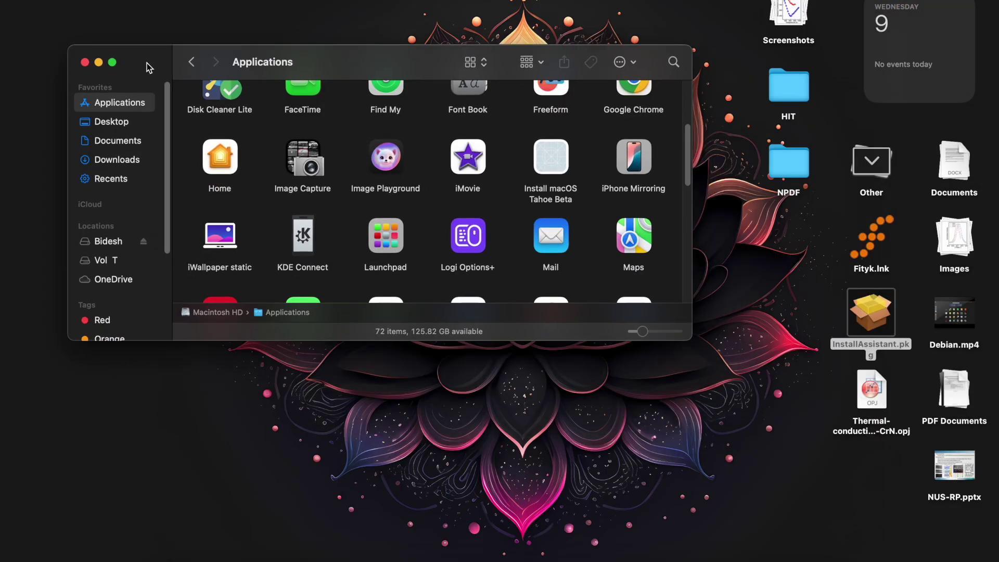
{"action": "scroll", "coordinate": [369, 149], "scroll_direction": "up", "scroll_amount": 3}
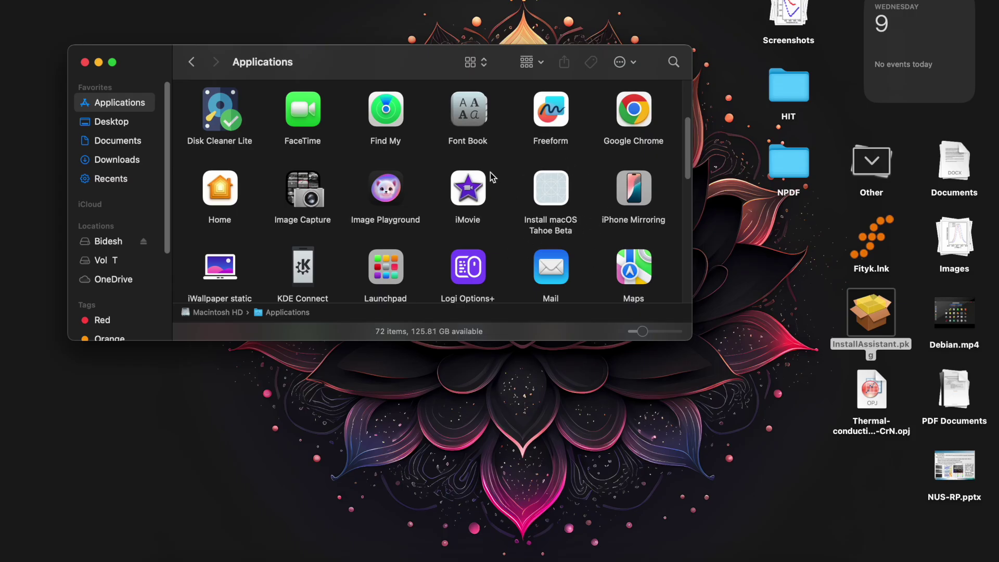
{"action": "left_click", "coordinate": [84, 62]}
Erase the external ExternalMac volume group in Disk Utility in APFS format, naming it CleanSSD.
{"action": "key", "text": "super+space"}
{"action": "type", "text": "dis"}
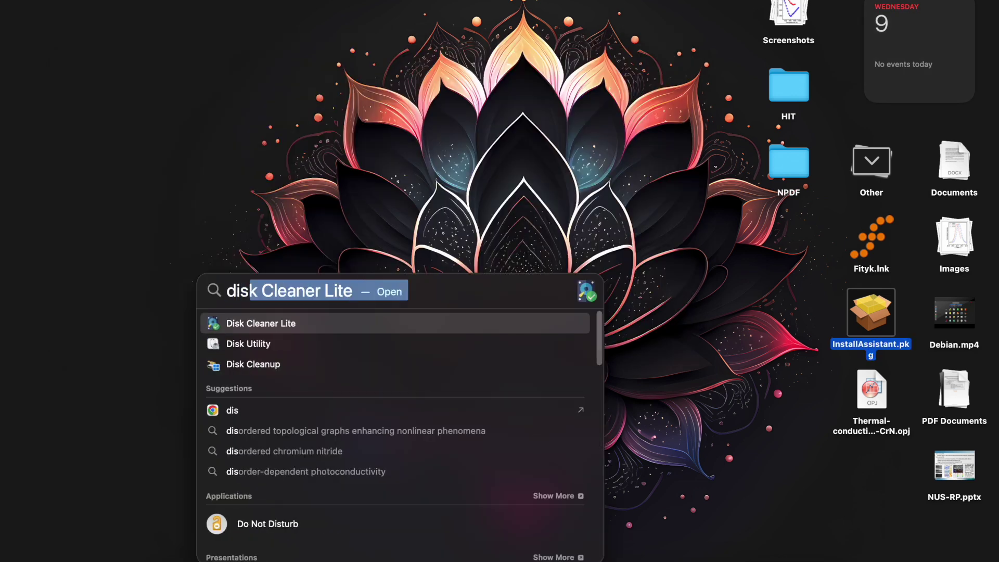
{"action": "left_click", "coordinate": [273, 347]}
{"action": "left_click", "coordinate": [82, 272]}
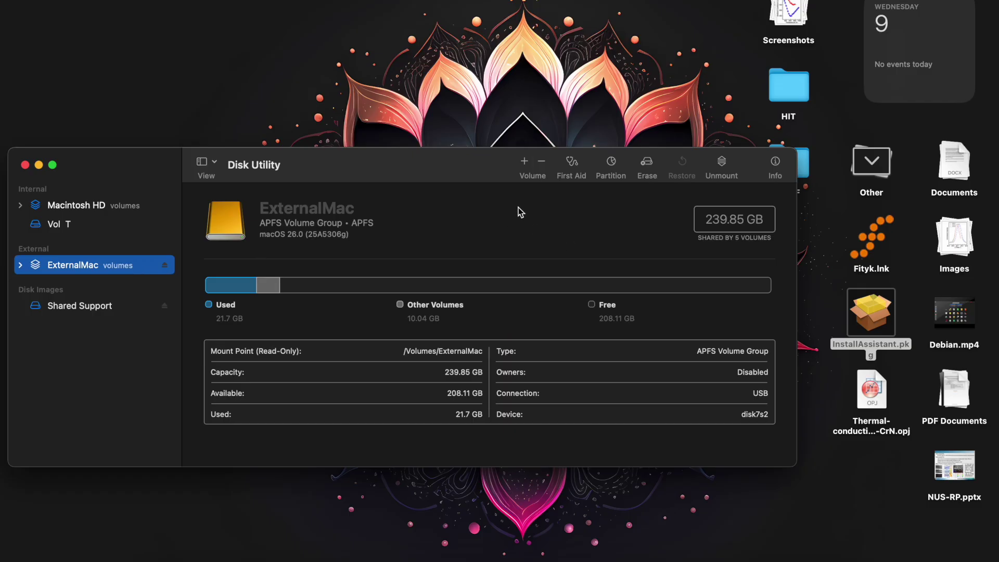
{"action": "left_click", "coordinate": [645, 166]}
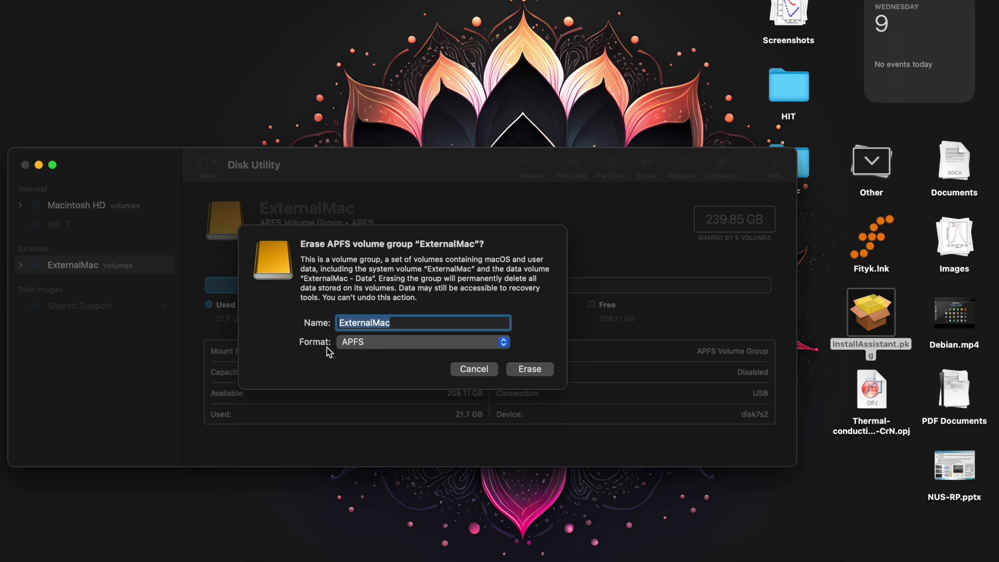
{"action": "left_click", "coordinate": [535, 375]}
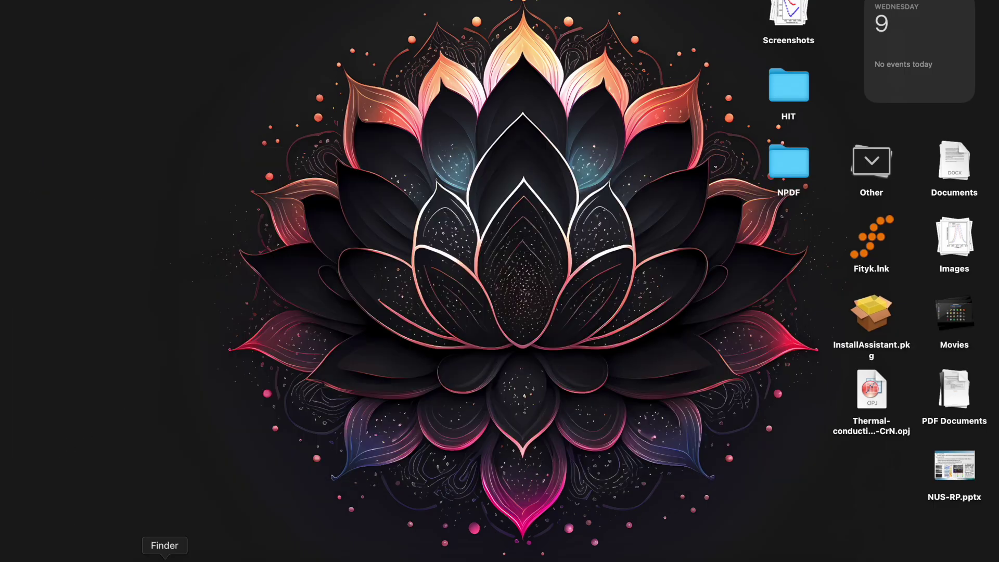
Launch Install macOS Tahoe Beta from the Applications folder in Finder.
{"action": "left_click", "coordinate": [164, 556]}
{"action": "left_click", "coordinate": [394, 213]}
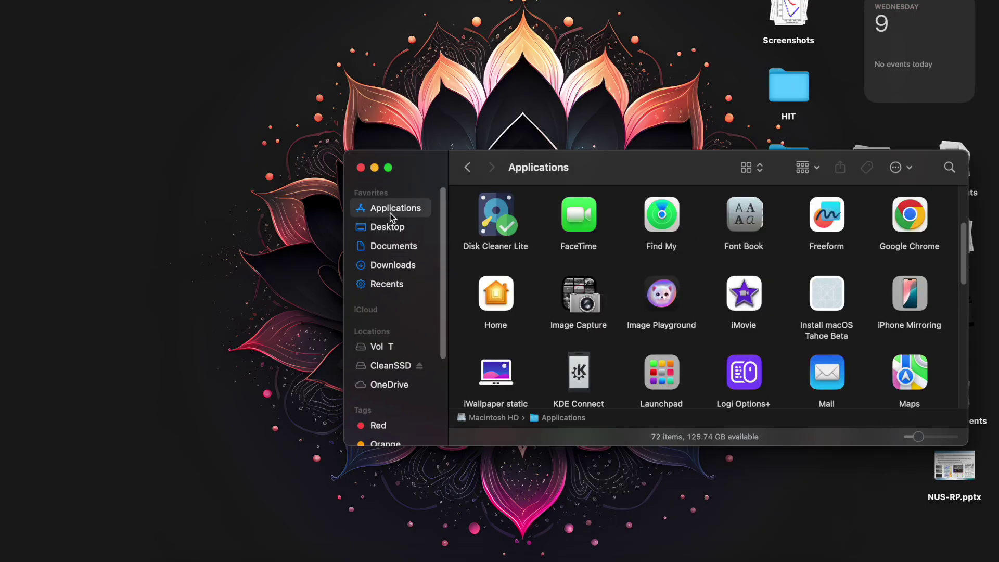
{"action": "left_click_drag", "start_coordinate": [727, 174], "coordinate": [513, 136]}
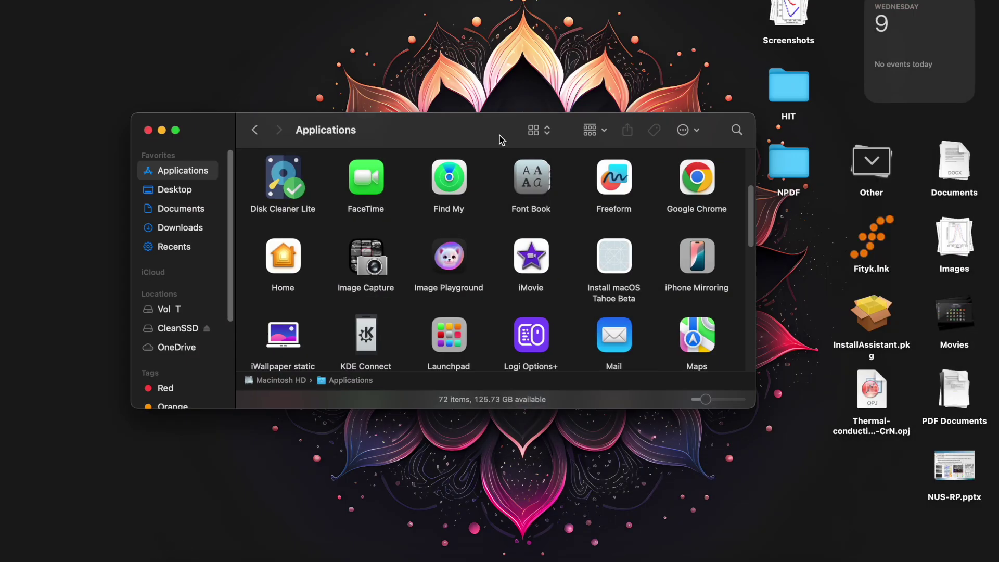
{"action": "left_click", "coordinate": [602, 255]}
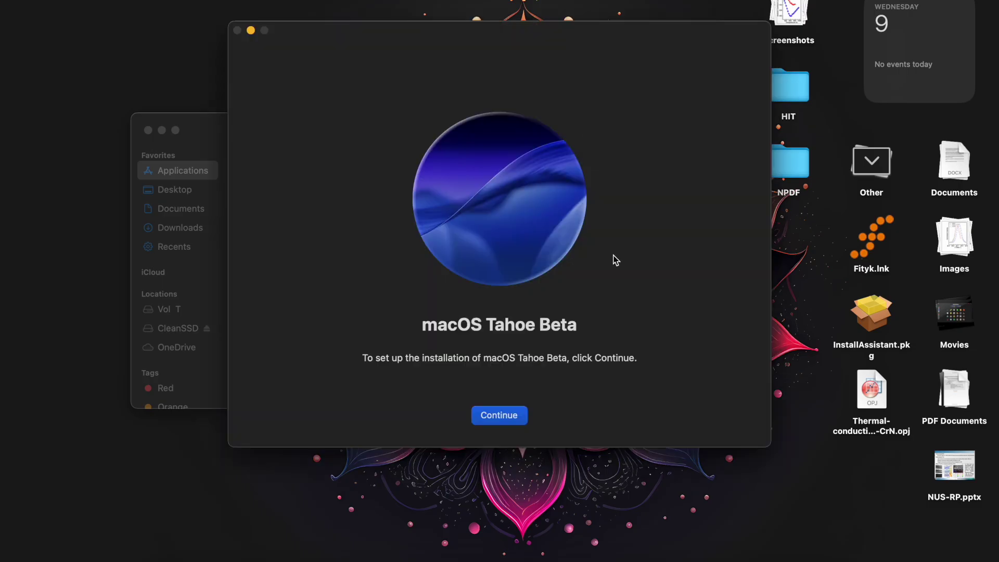
Continue the macOS Tahoe Beta setup and accept the software license agreement.
{"action": "left_click", "coordinate": [498, 415]}
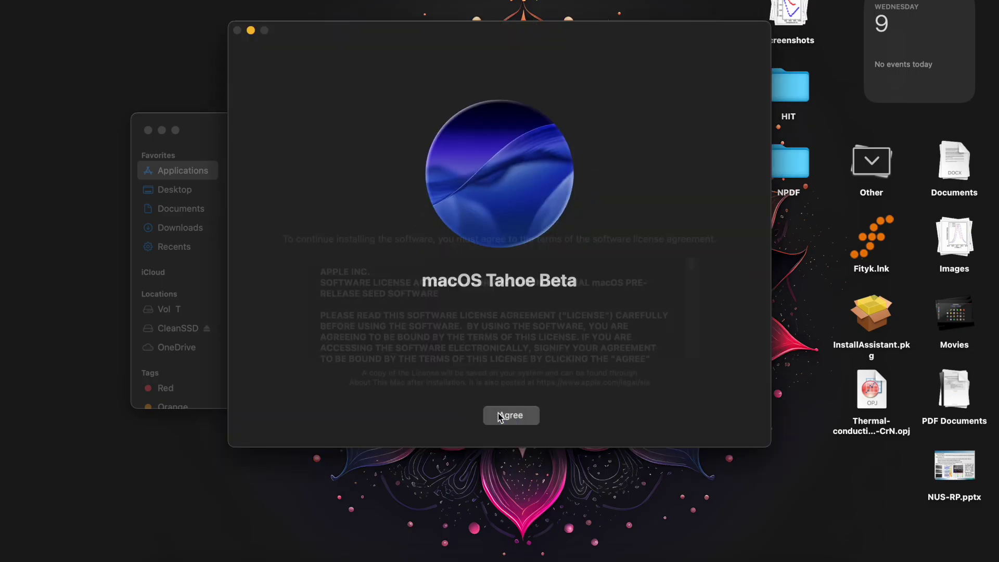
{"action": "scroll", "coordinate": [468, 290], "scroll_direction": "down", "scroll_amount": 10}
{"action": "left_click", "coordinate": [515, 415]}
{"action": "left_click", "coordinate": [523, 291]}
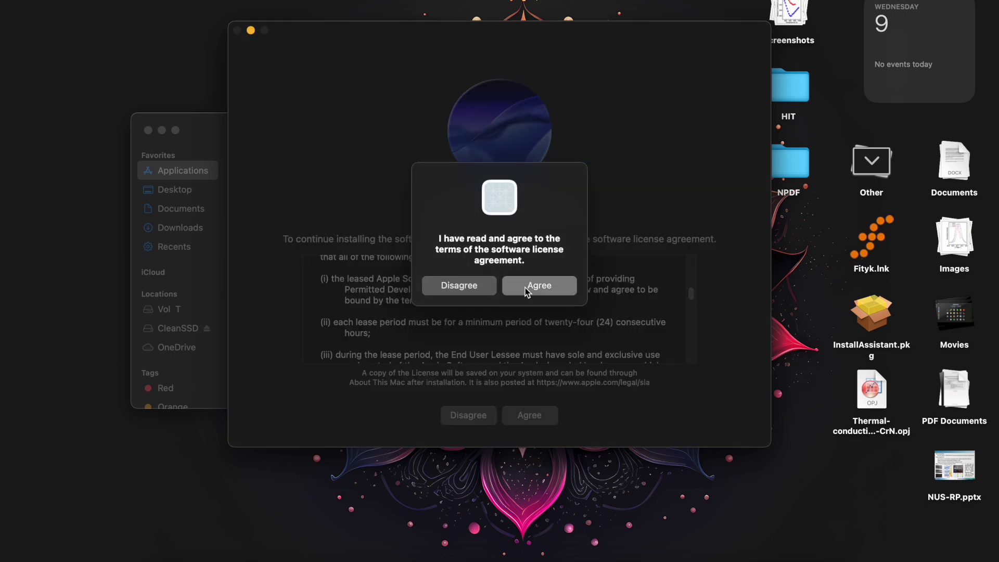
Show all available disks and choose CleanSSD as the installation disk for macOS Tahoe Beta.
{"action": "left_click", "coordinate": [514, 356]}
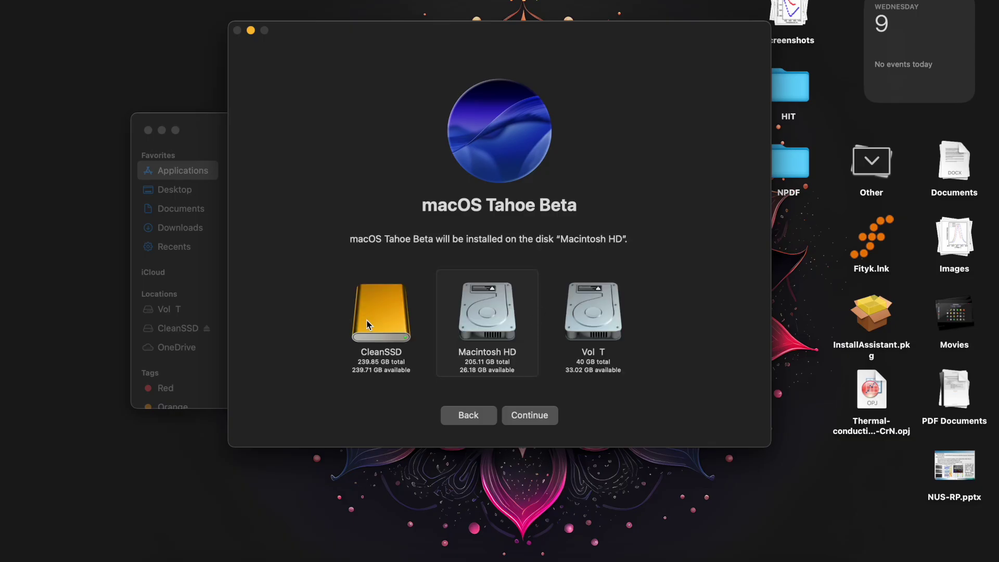
{"action": "left_click", "coordinate": [367, 323]}
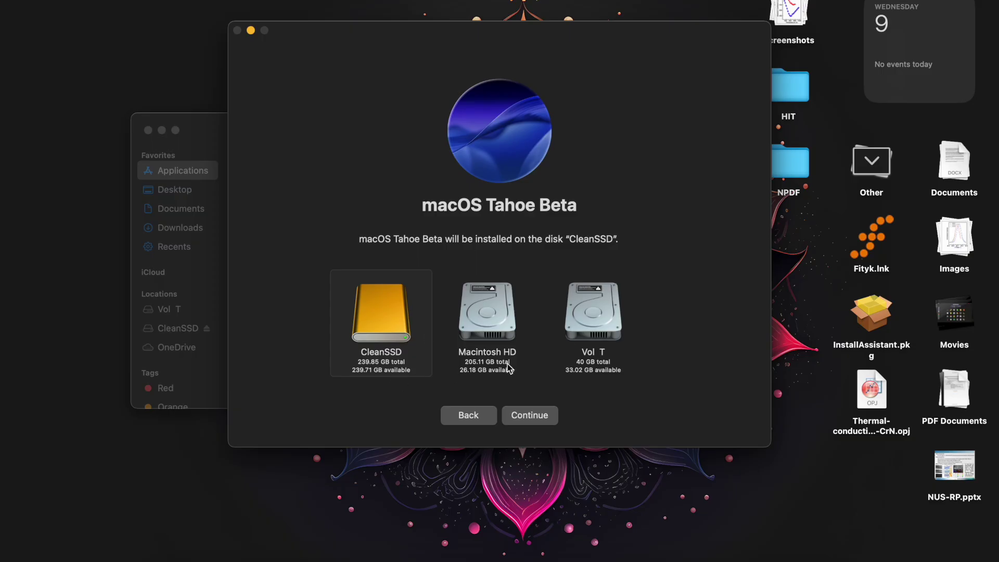
{"action": "left_click", "coordinate": [556, 415]}
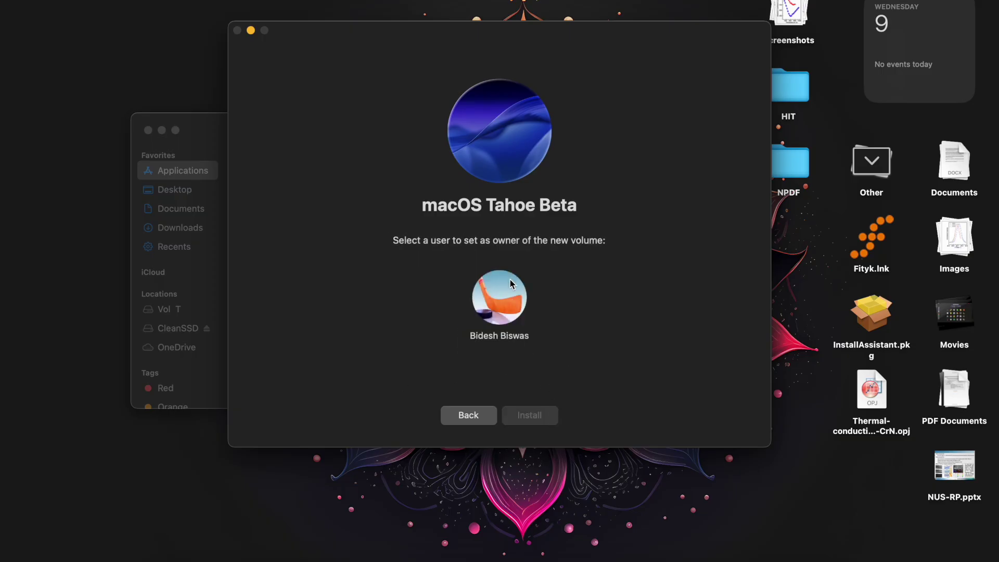
Set the existing user as volume owner with account settings copied, and start the installation without a power adapter, authorising it with the account password.
{"action": "left_click", "coordinate": [488, 308]}
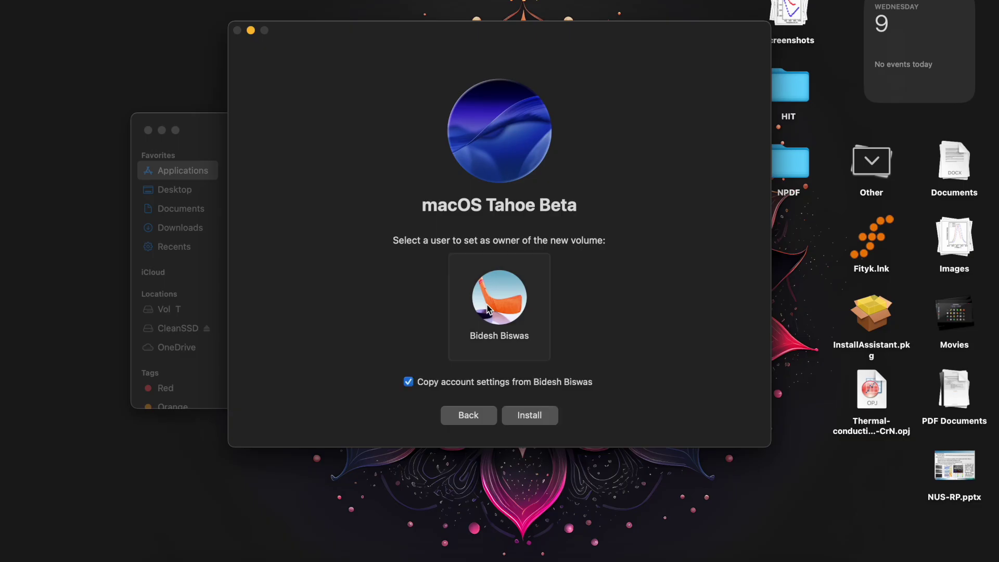
{"action": "left_click", "coordinate": [541, 419]}
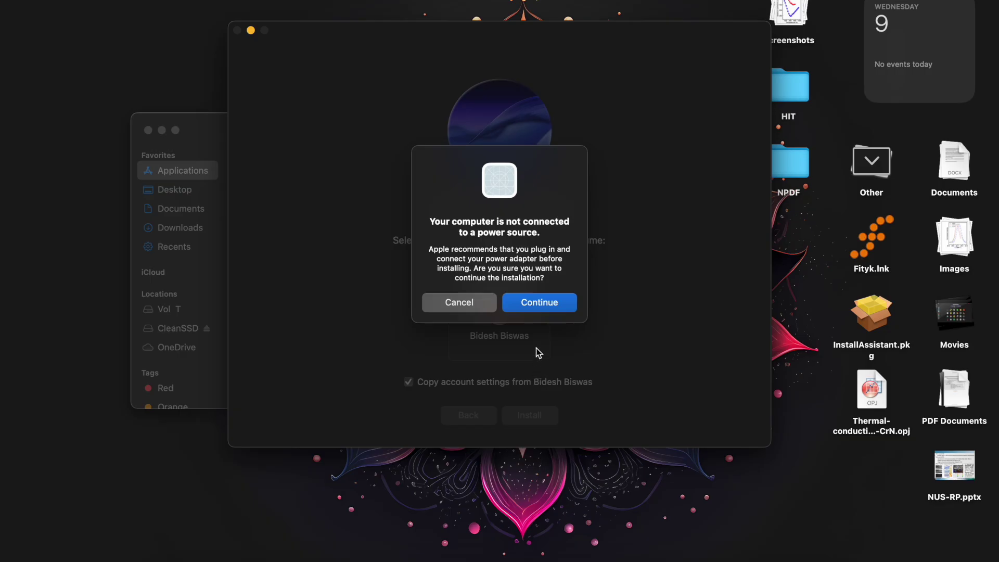
{"action": "left_click", "coordinate": [536, 307]}
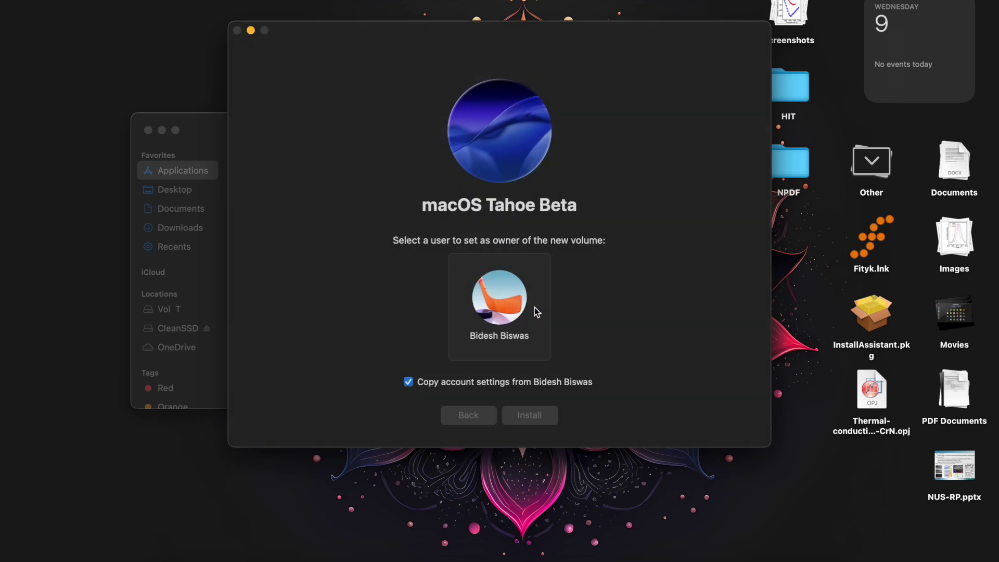
{"action": "type", "text": "••"}
{"action": "left_click", "coordinate": [538, 330]}
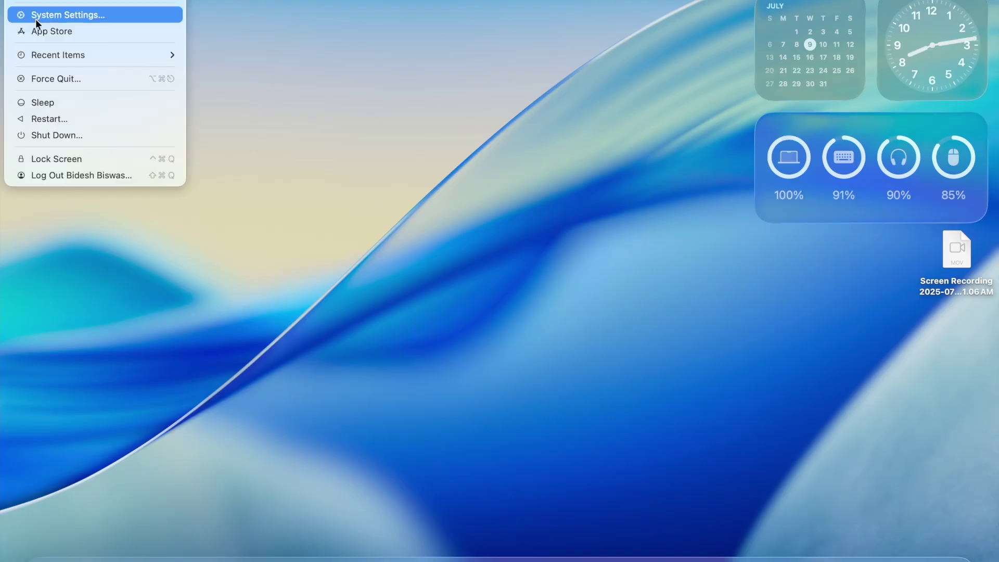
Select CleanSSD with macOS 26.0 in the Startup Disk settings and start up the Mac from it.
{"action": "left_click", "coordinate": [37, 15]}
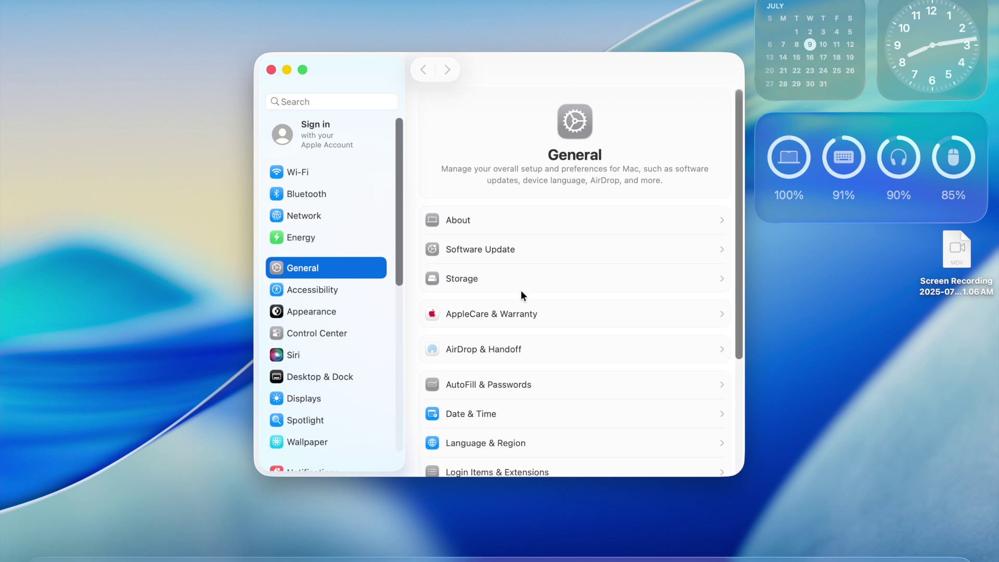
{"action": "scroll", "coordinate": [575, 302], "scroll_direction": "down", "scroll_amount": 5}
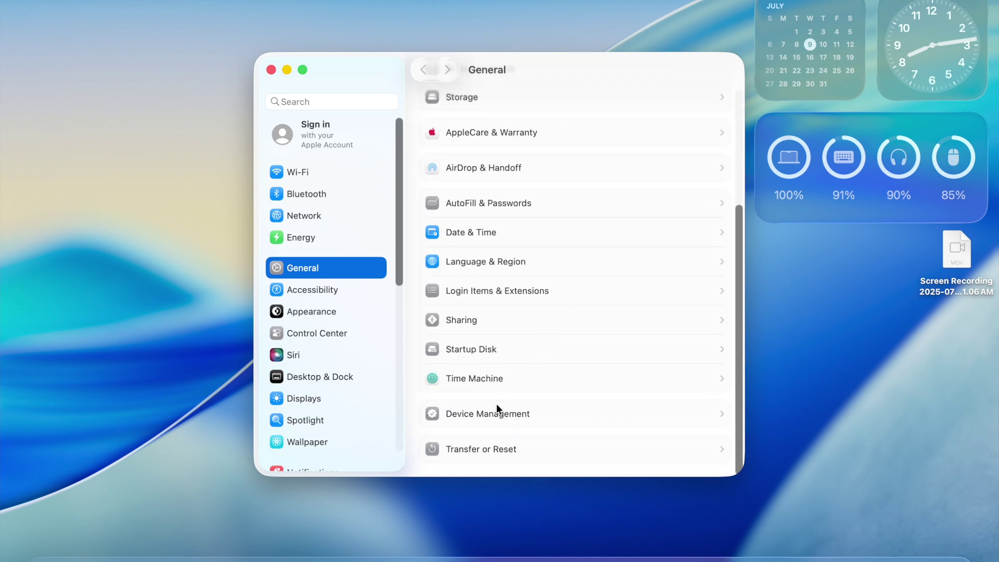
{"action": "left_click", "coordinate": [510, 352]}
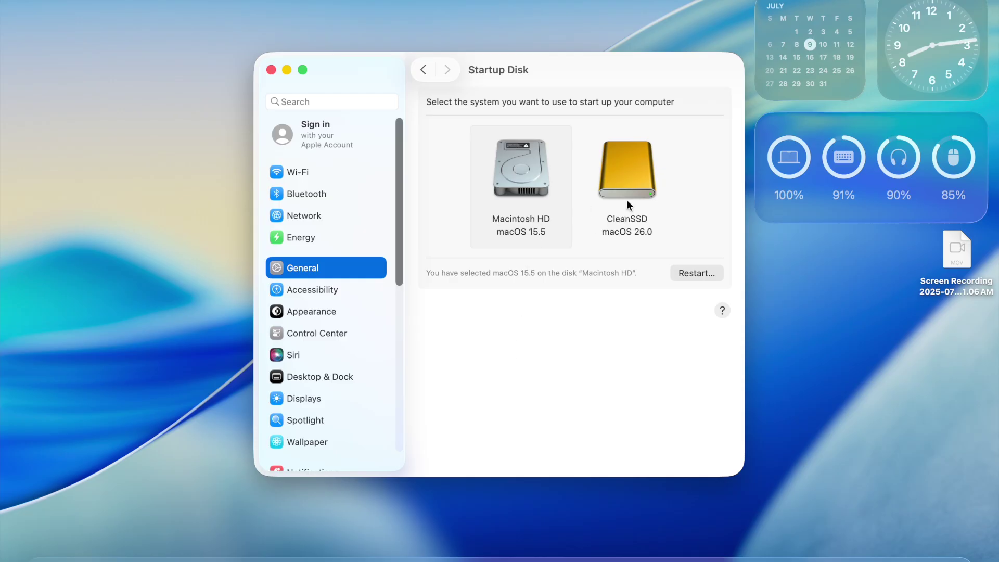
{"action": "left_click", "coordinate": [626, 199]}
{"action": "left_click", "coordinate": [446, 352]}
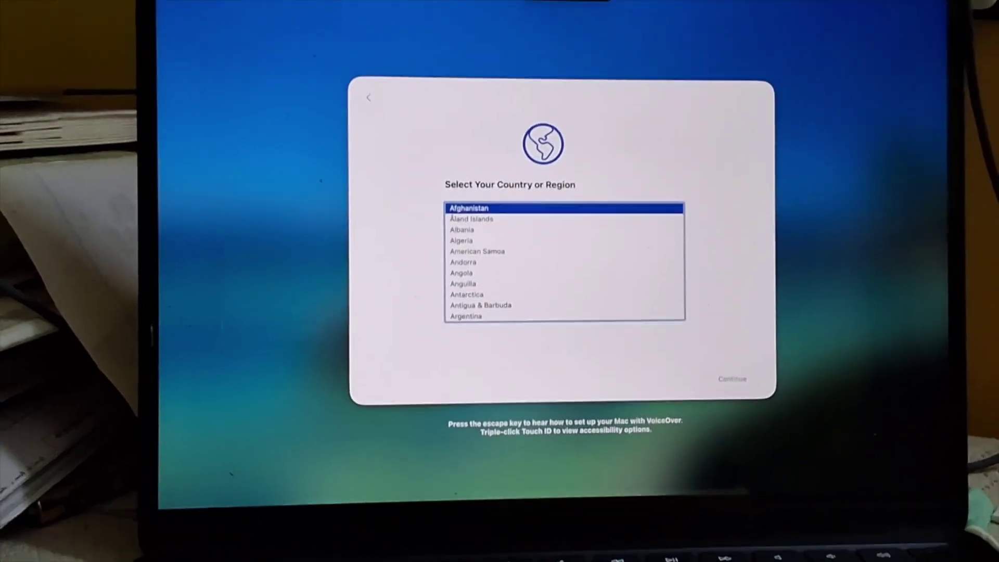
Choose India as the country or region and set up the Mac as new without transferring data.
{"action": "key", "text": "Up"}
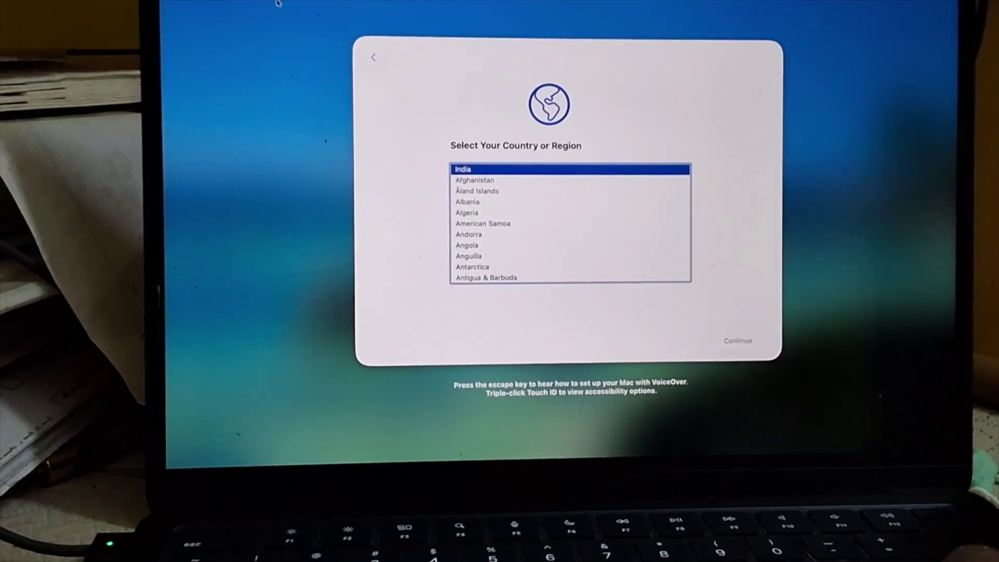
{"action": "left_click", "coordinate": [741, 338]}
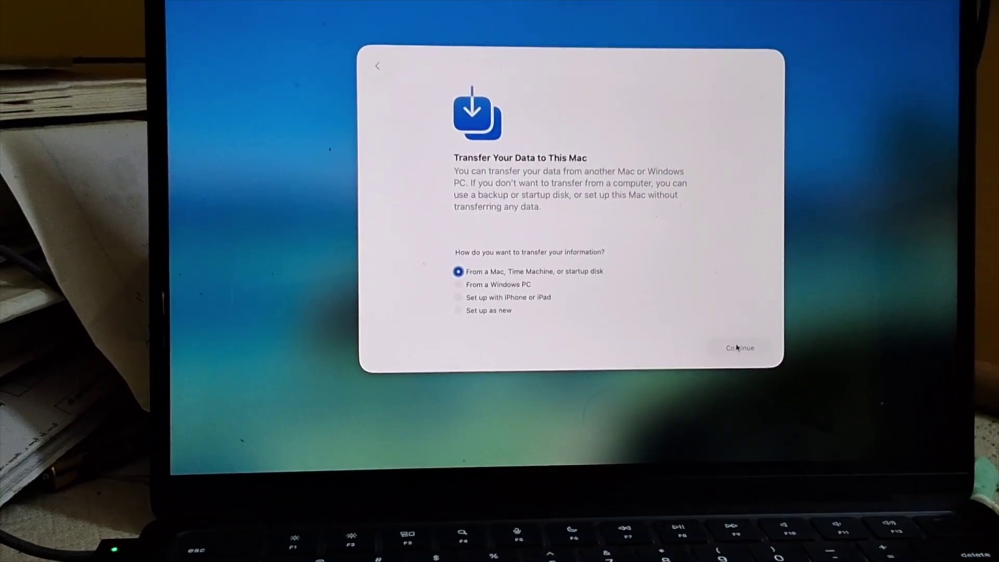
{"action": "left_click", "coordinate": [482, 313]}
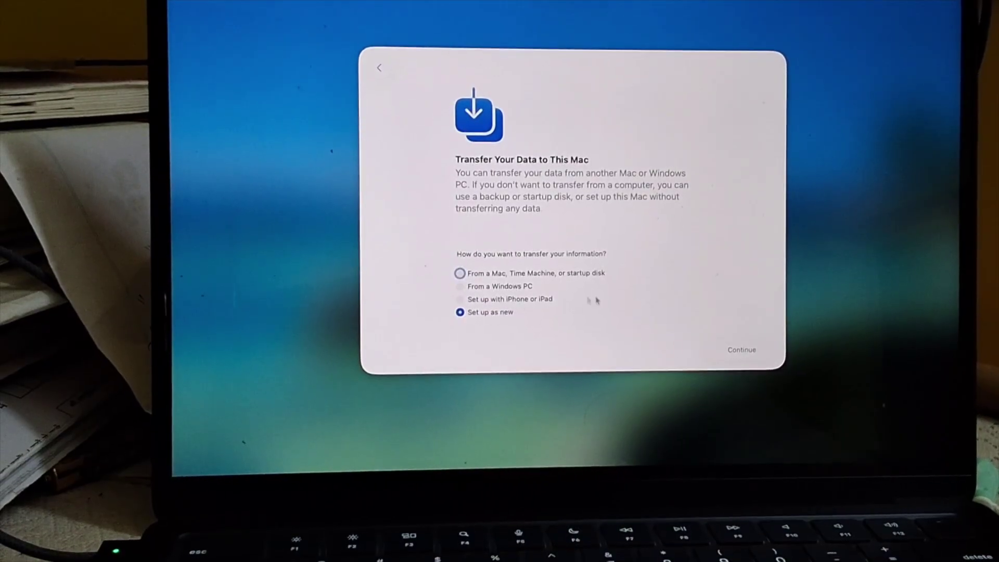
{"action": "left_click", "coordinate": [728, 351]}
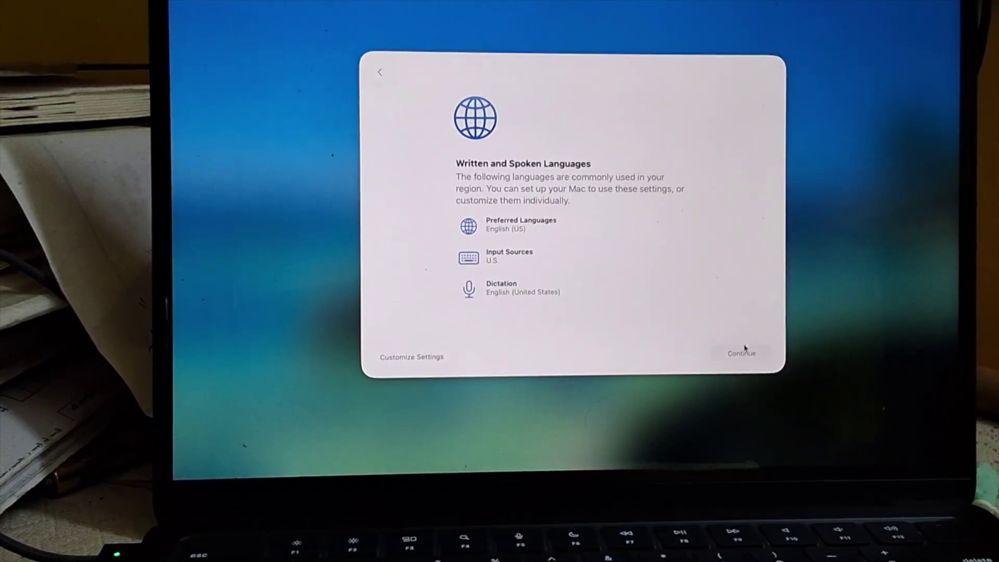
Accept the suggested written and spoken languages and select the POCO X5 Pro 5G Wi-Fi network.
{"action": "left_click", "coordinate": [738, 352]}
{"action": "left_click", "coordinate": [739, 355]}
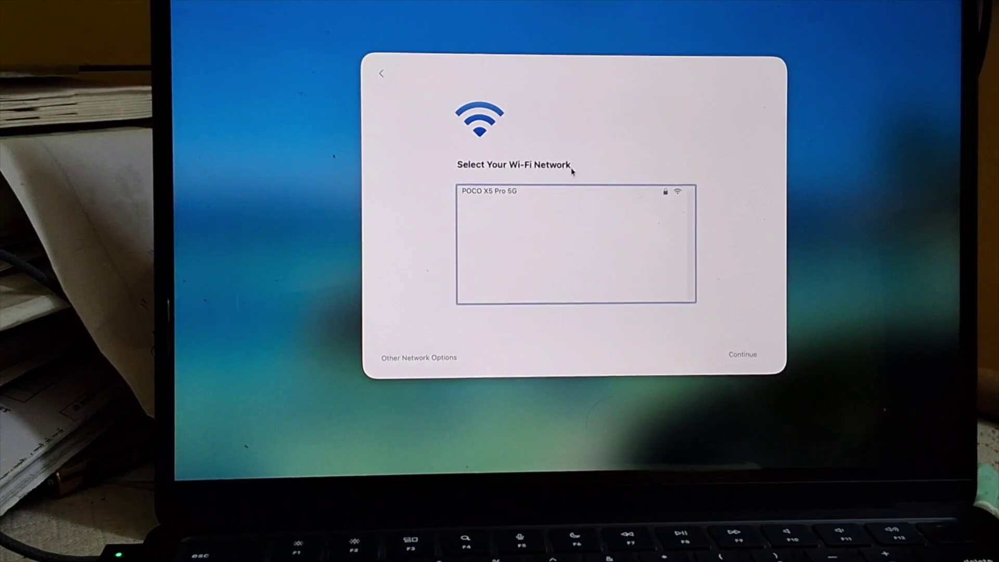
{"action": "left_click", "coordinate": [551, 193]}
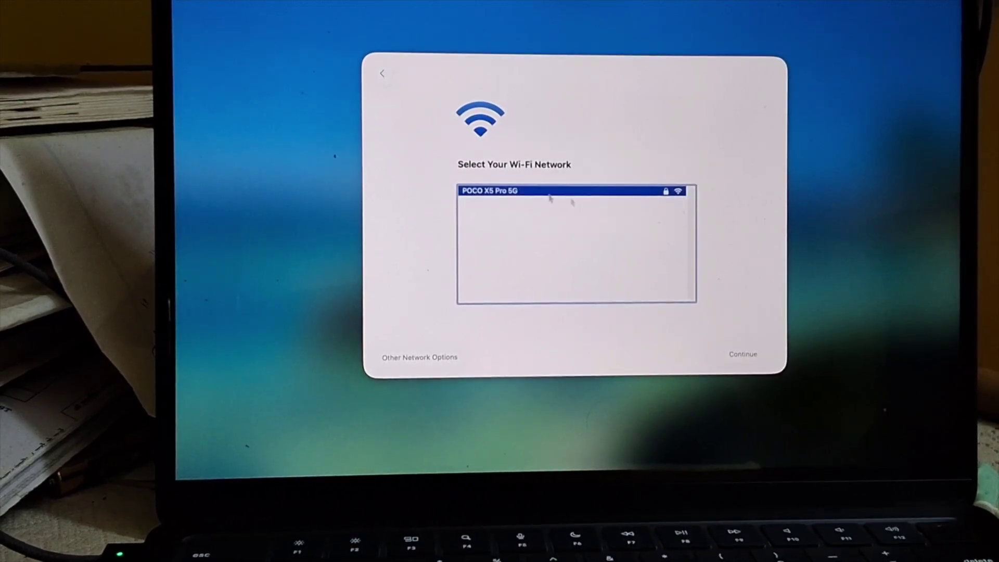
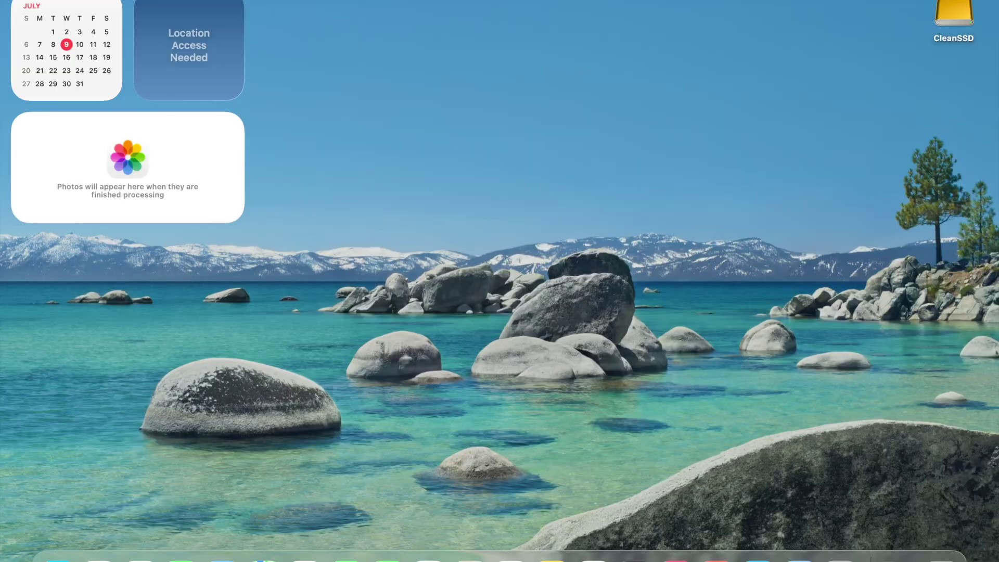
Examine the macOS version, startup disk and hardware details in About This Mac and its detailed information, and close both windows.
{"action": "left_click", "coordinate": [21, 0]}
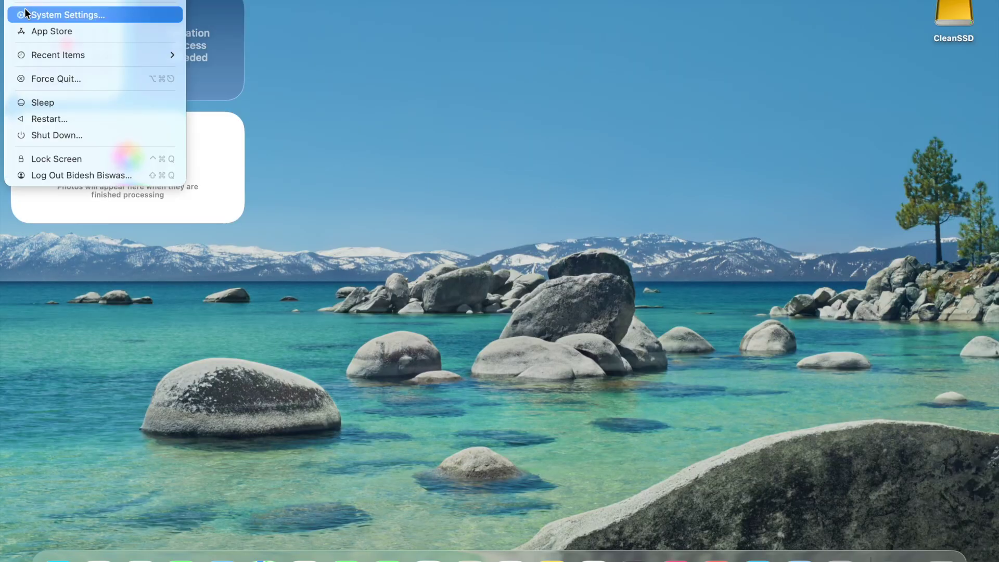
{"action": "left_click", "coordinate": [24, 1]}
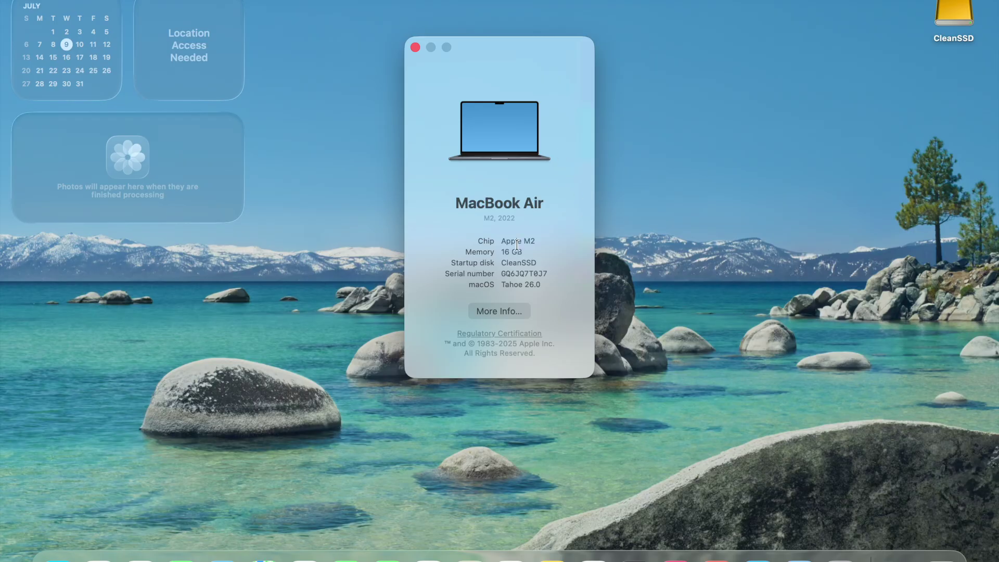
{"action": "left_click", "coordinate": [478, 312]}
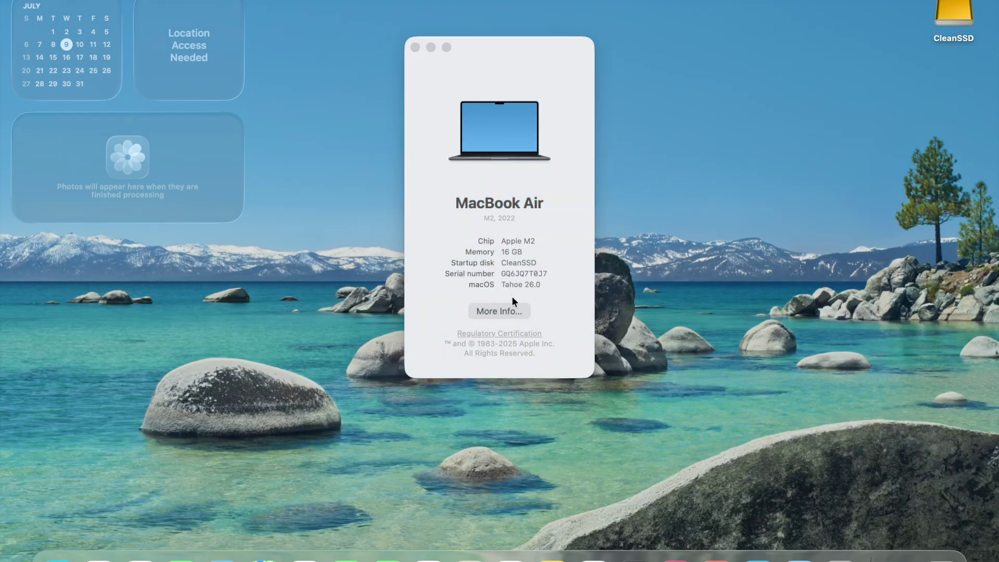
{"action": "scroll", "coordinate": [662, 404], "scroll_direction": "down", "scroll_amount": 5}
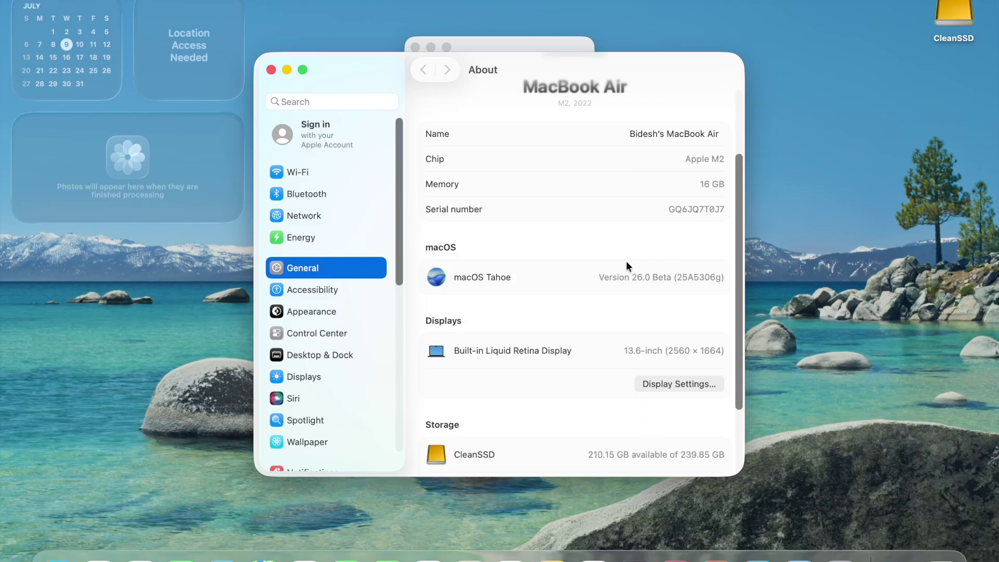
{"action": "scroll", "coordinate": [676, 281], "scroll_direction": "down", "scroll_amount": 4}
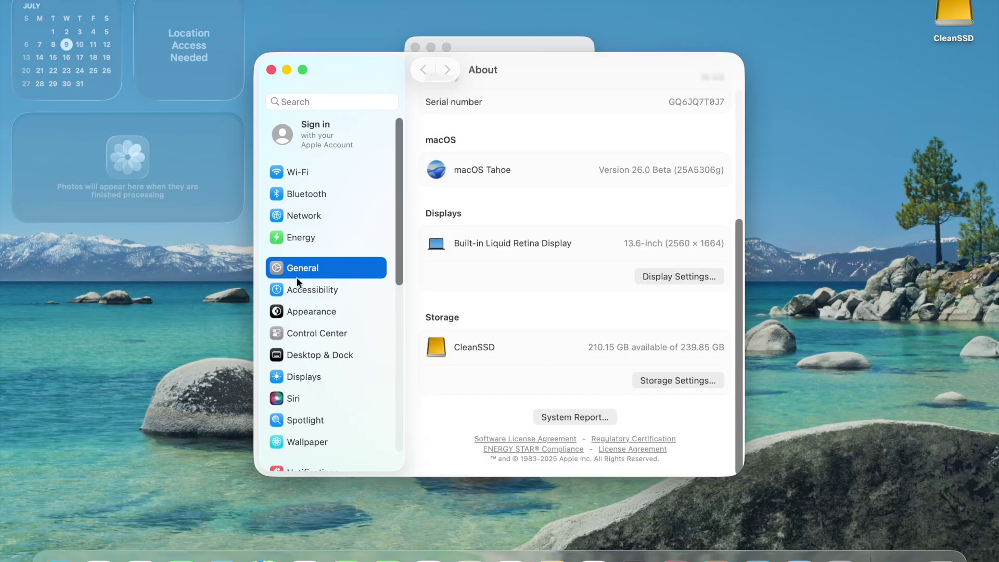
{"action": "scroll", "coordinate": [299, 255], "scroll_direction": "down", "scroll_amount": 5}
{"action": "left_click", "coordinate": [271, 69]}
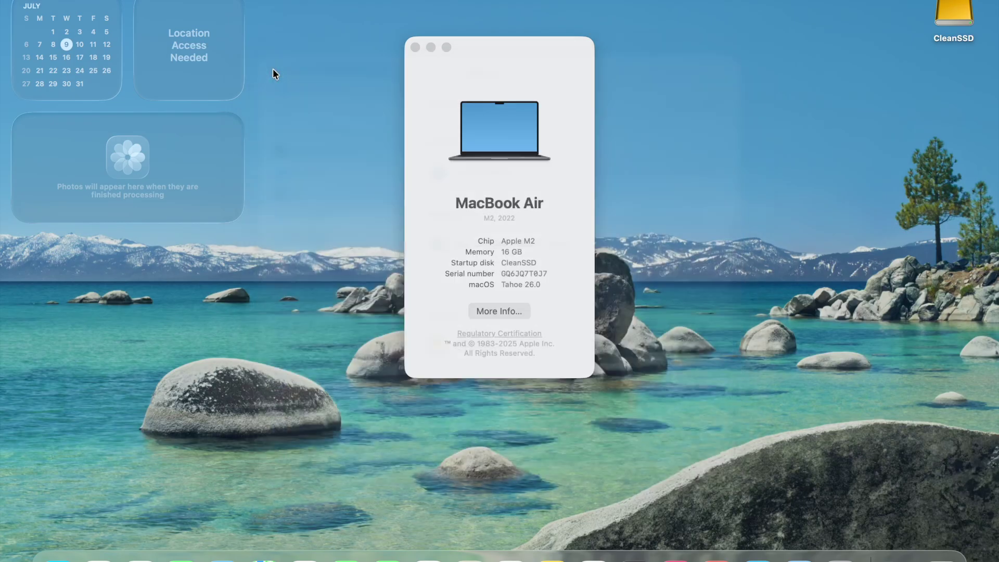
{"action": "left_click", "coordinate": [416, 47]}
Open Control Center for editing and look through all the available control categories, from Suggestions to Vision Accessibility.
{"action": "key", "text": "fn+c"}
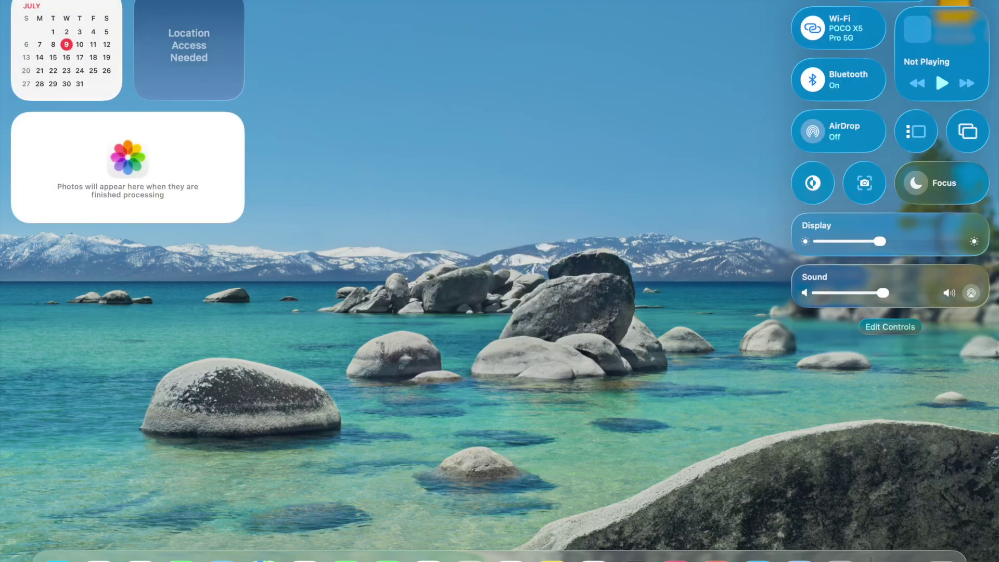
{"action": "left_click", "coordinate": [904, 326]}
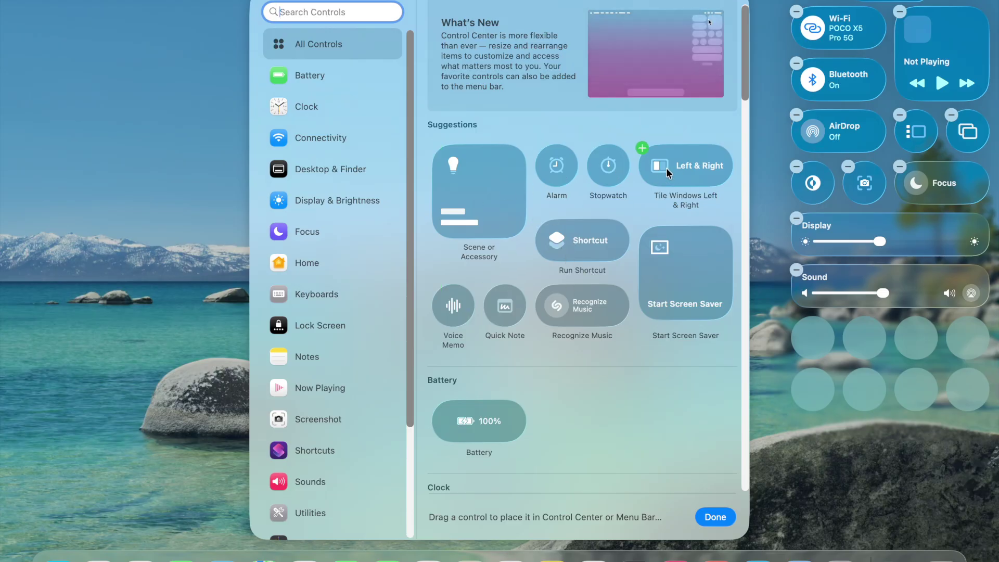
{"action": "scroll", "coordinate": [518, 415], "scroll_direction": "down", "scroll_amount": 10}
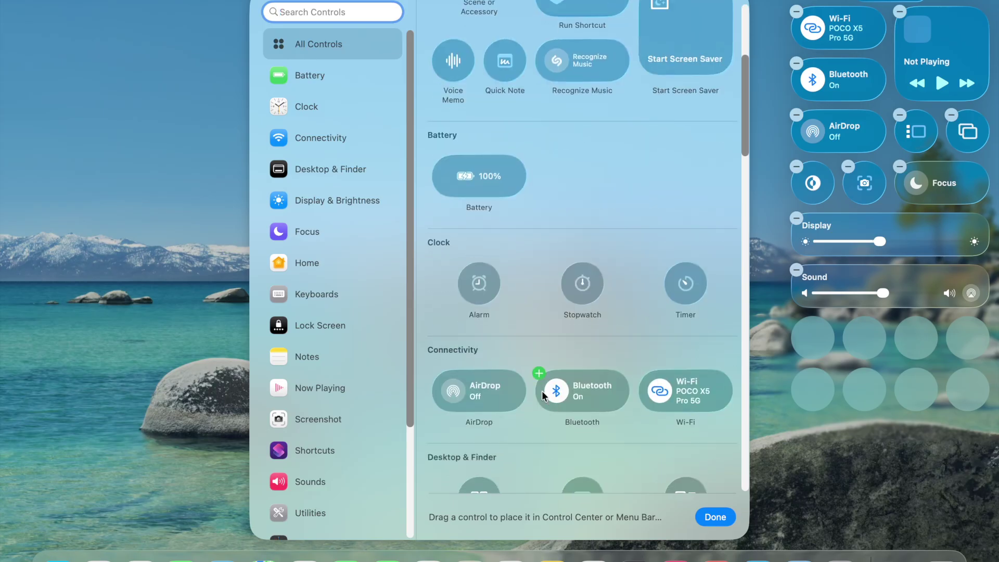
{"action": "scroll", "coordinate": [648, 291], "scroll_direction": "down", "scroll_amount": 5}
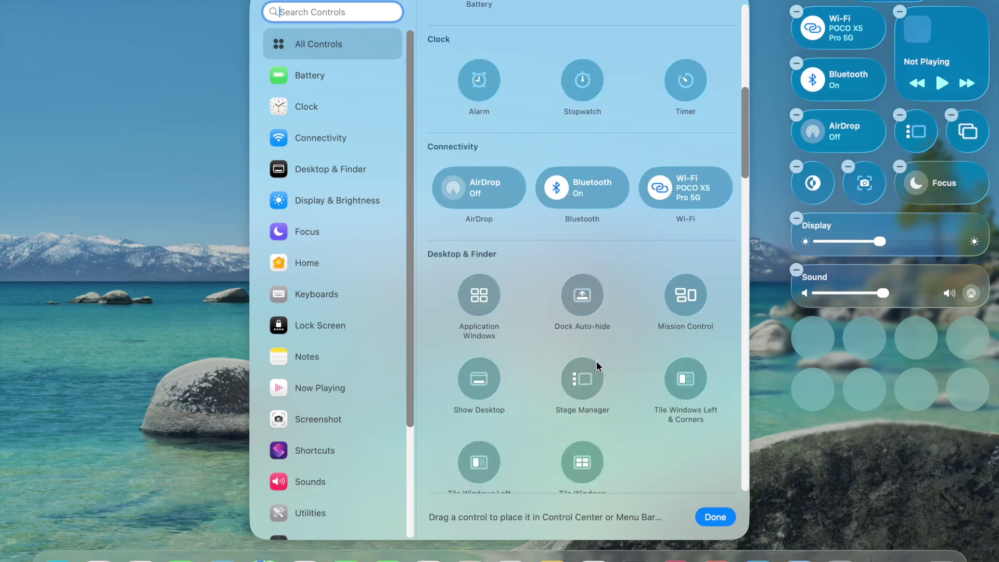
{"action": "scroll", "coordinate": [517, 274], "scroll_direction": "down", "scroll_amount": 2}
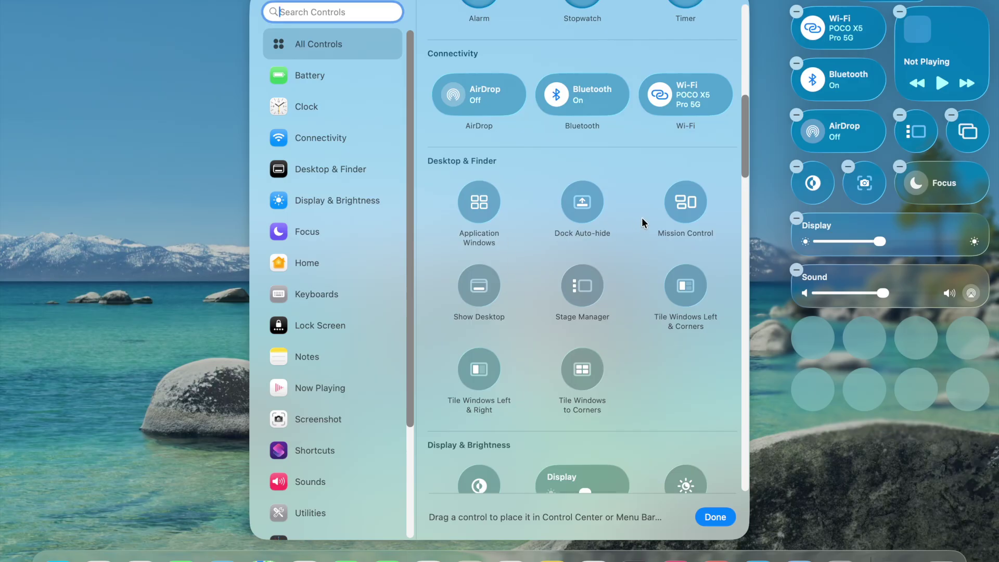
{"action": "scroll", "coordinate": [572, 250], "scroll_direction": "down", "scroll_amount": 3}
{"action": "scroll", "coordinate": [579, 317], "scroll_direction": "down", "scroll_amount": 20}
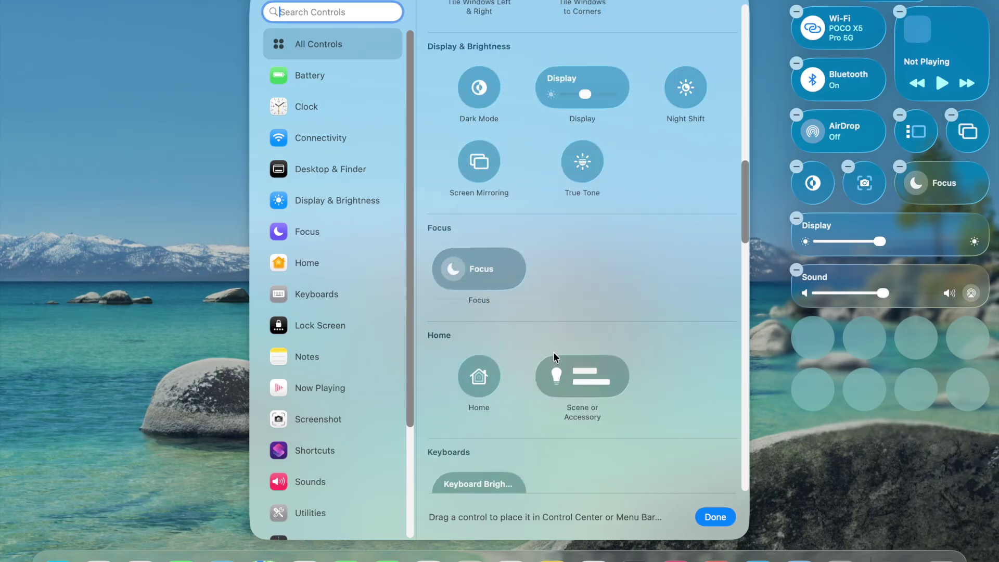
{"action": "scroll", "coordinate": [554, 352], "scroll_direction": "down", "scroll_amount": 15}
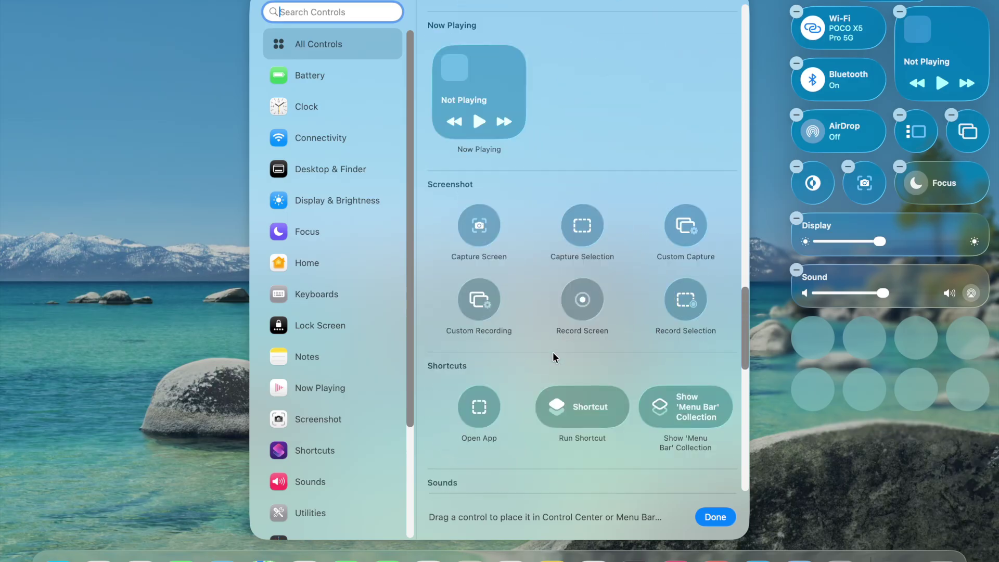
{"action": "scroll", "coordinate": [523, 325], "scroll_direction": "down", "scroll_amount": 15}
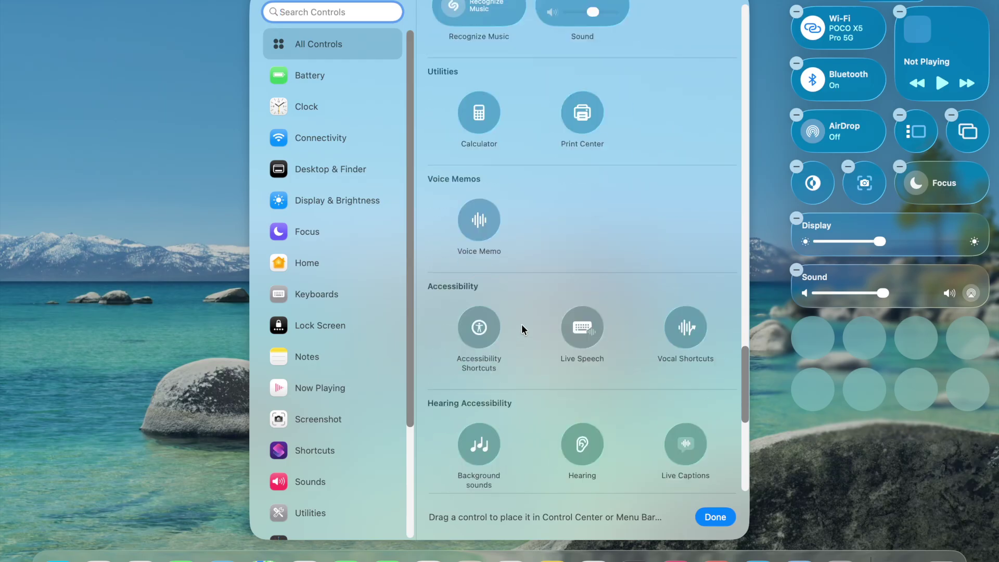
{"action": "scroll", "coordinate": [522, 329], "scroll_direction": "down", "scroll_amount": 7}
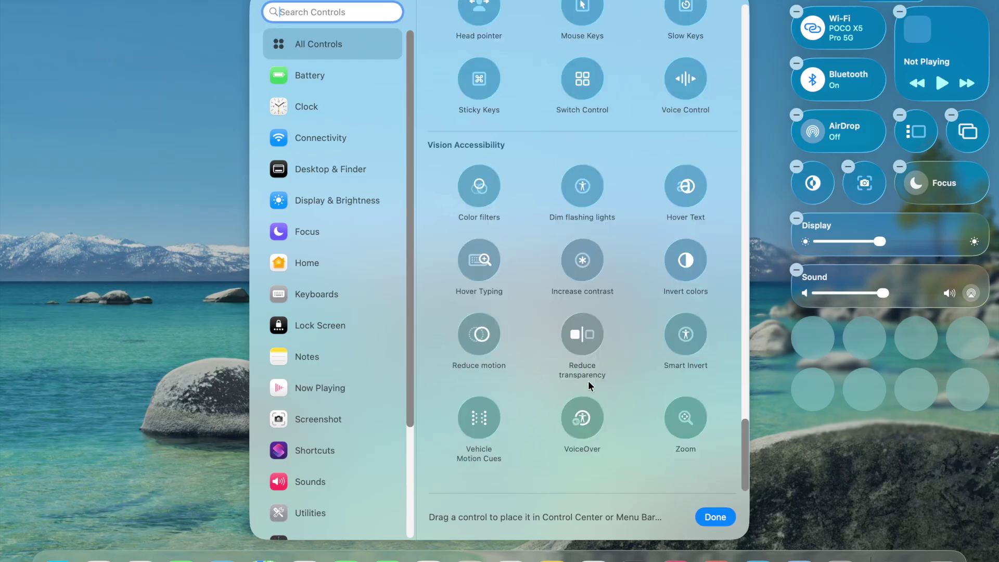
{"action": "scroll", "coordinate": [629, 263], "scroll_direction": "up", "scroll_amount": 20}
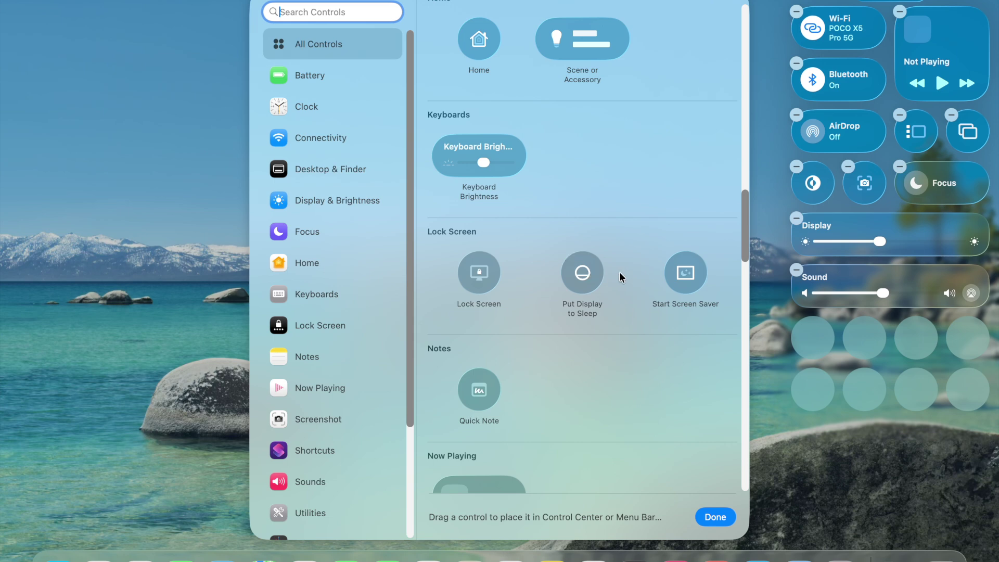
{"action": "scroll", "coordinate": [635, 271], "scroll_direction": "up", "scroll_amount": 20}
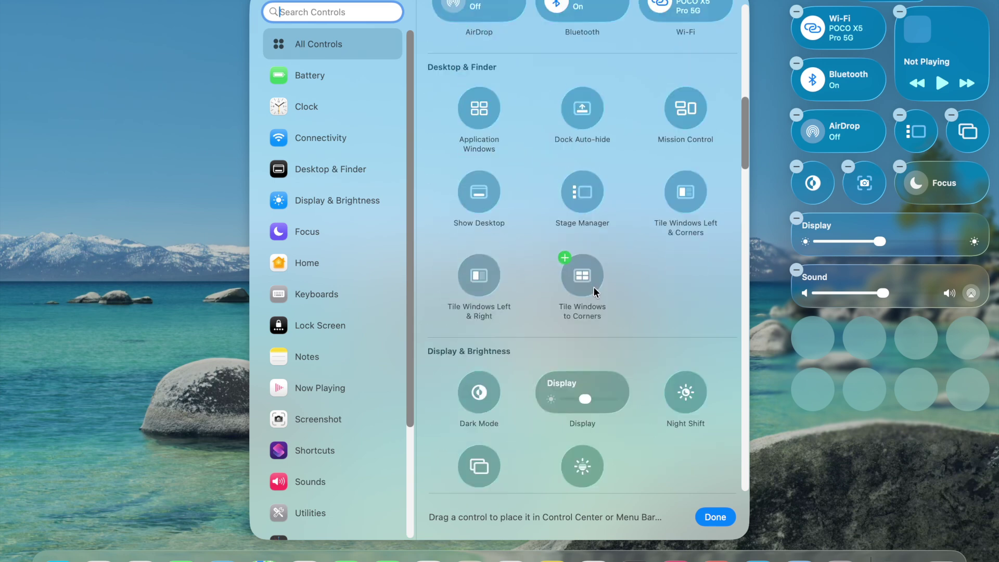
{"action": "scroll", "coordinate": [595, 292], "scroll_direction": "up", "scroll_amount": 10}
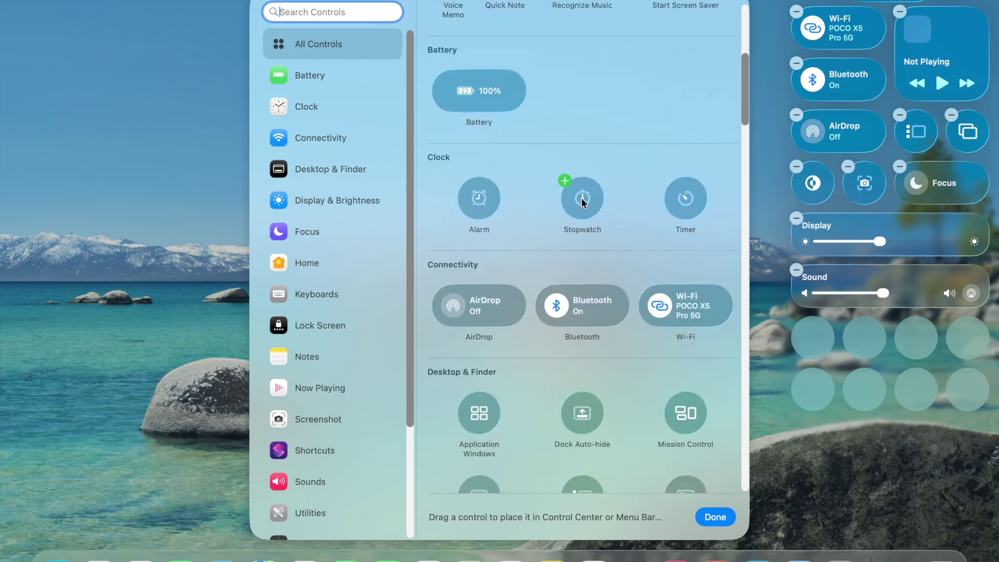
Try adding the Battery control to Control Center, and remove it again.
{"action": "left_click", "coordinate": [436, 248]}
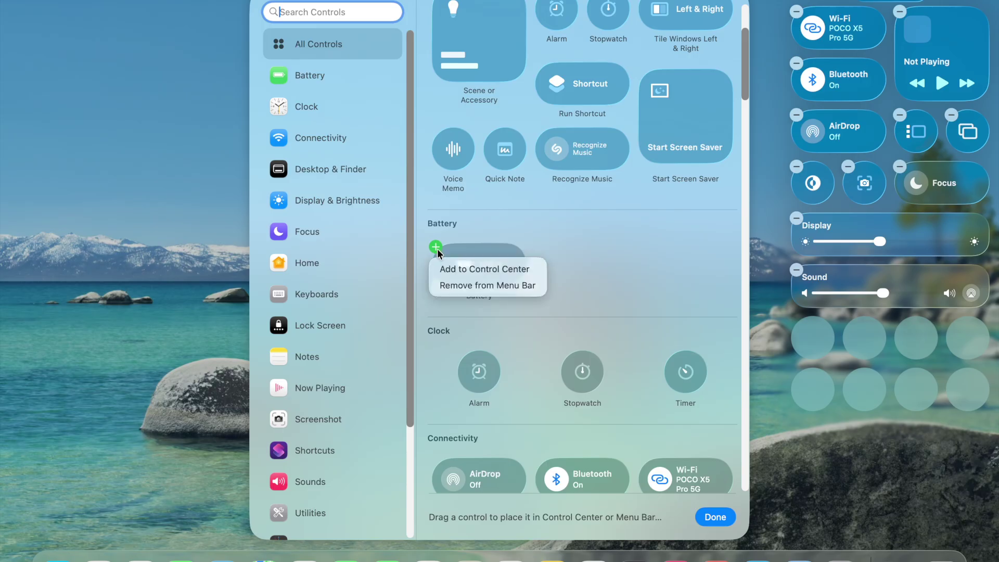
{"action": "left_click", "coordinate": [471, 268]}
{"action": "left_click", "coordinate": [797, 321]}
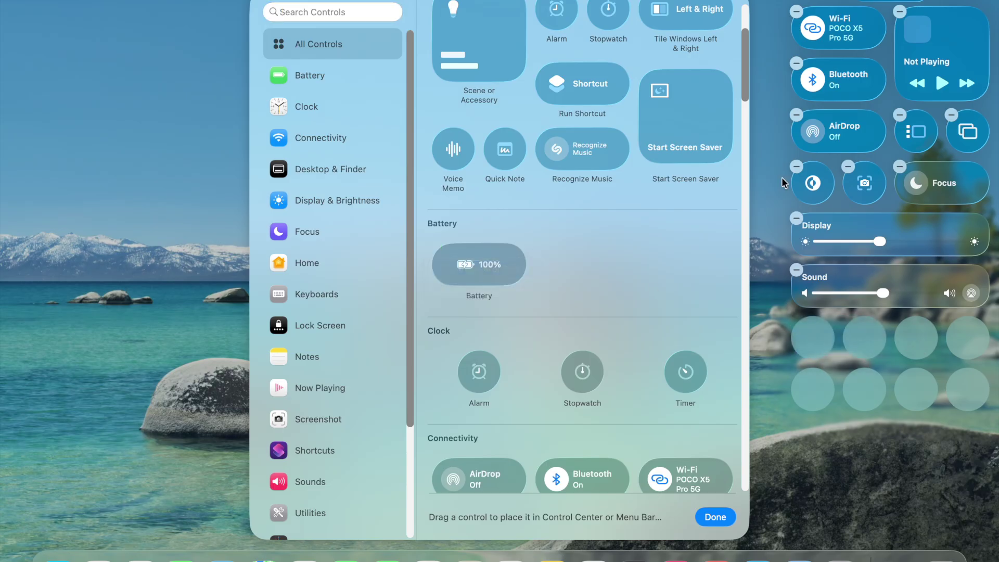
Place Battery and Stopwatch controls in Control Center's last row, leave out the Focus control, and finish editing.
{"action": "left_click", "coordinate": [437, 247]}
{"action": "left_click", "coordinate": [484, 266]}
{"action": "left_click_drag", "start_coordinate": [937, 185], "coordinate": [937, 377]}
{"action": "left_click_drag", "start_coordinate": [582, 371], "coordinate": [752, 383]}
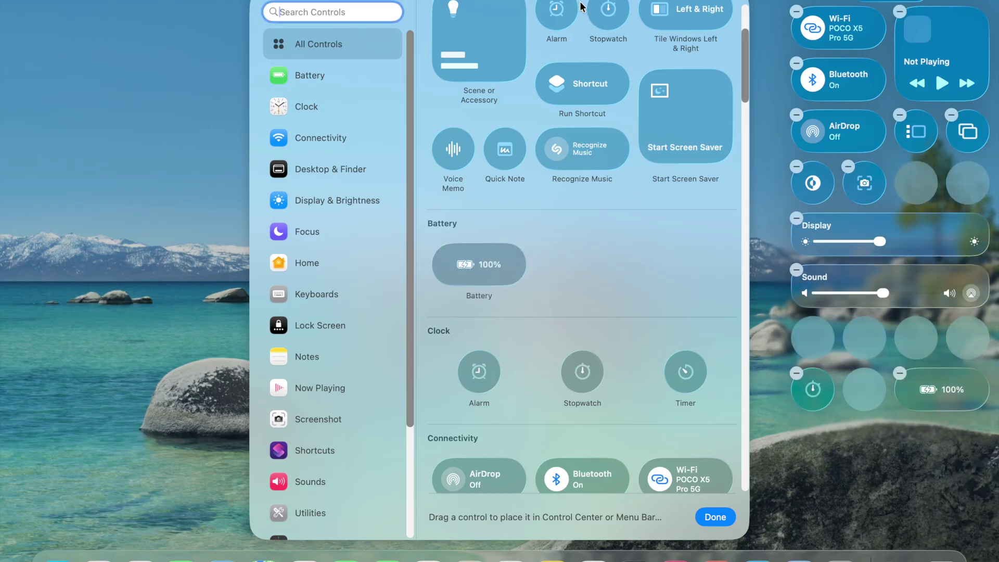
{"action": "scroll", "coordinate": [700, 73], "scroll_direction": "down", "scroll_amount": 5}
{"action": "scroll", "coordinate": [699, 73], "scroll_direction": "up", "scroll_amount": 5}
{"action": "left_click", "coordinate": [715, 517]}
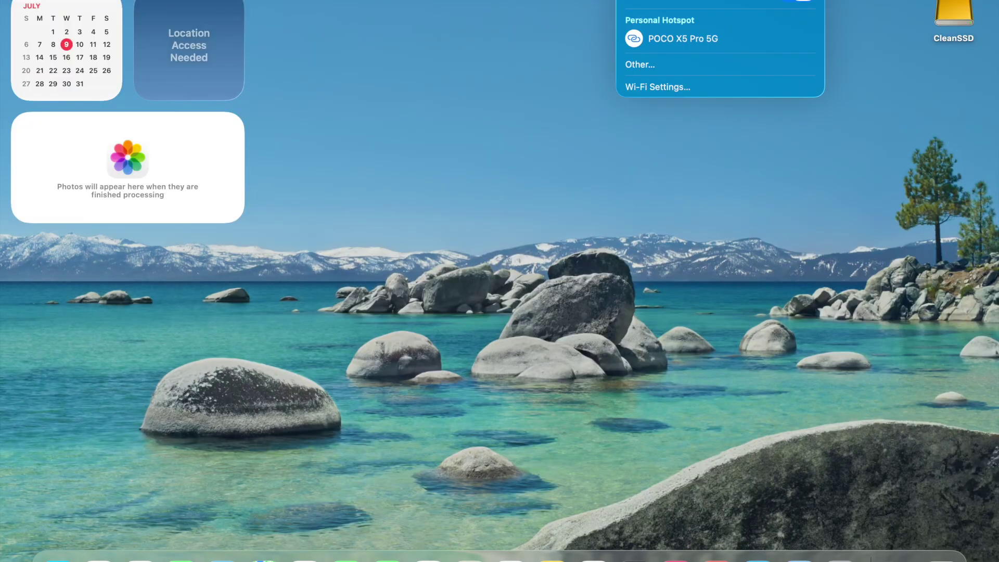
Check the Wi-Fi network list, bring up Spotlight and return to the desktop.
{"action": "mouse_move", "coordinate": [655, 1]}
{"action": "left_click", "coordinate": [770, 135]}
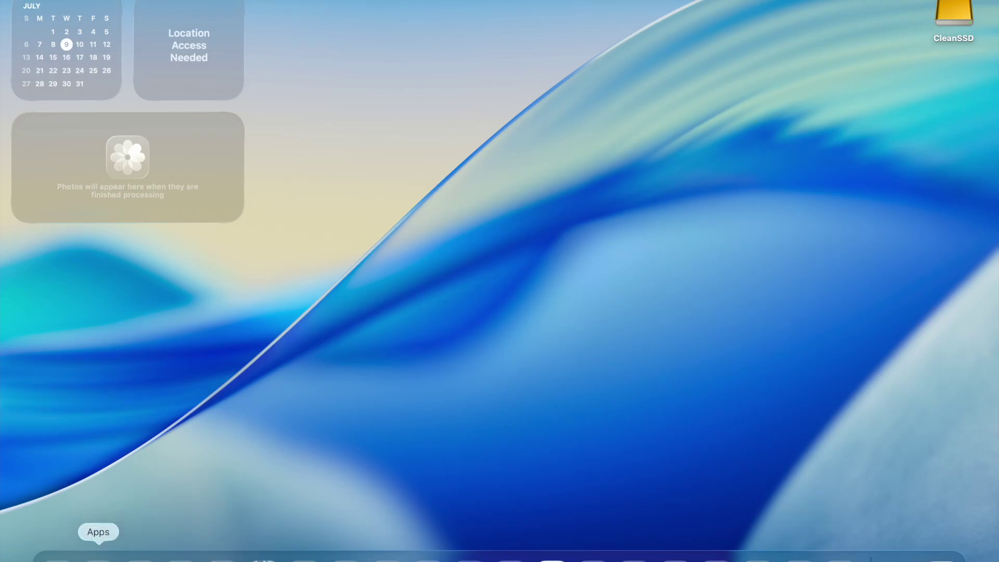
{"action": "key", "text": "super+space"}
{"action": "left_click", "coordinate": [191, 416]}
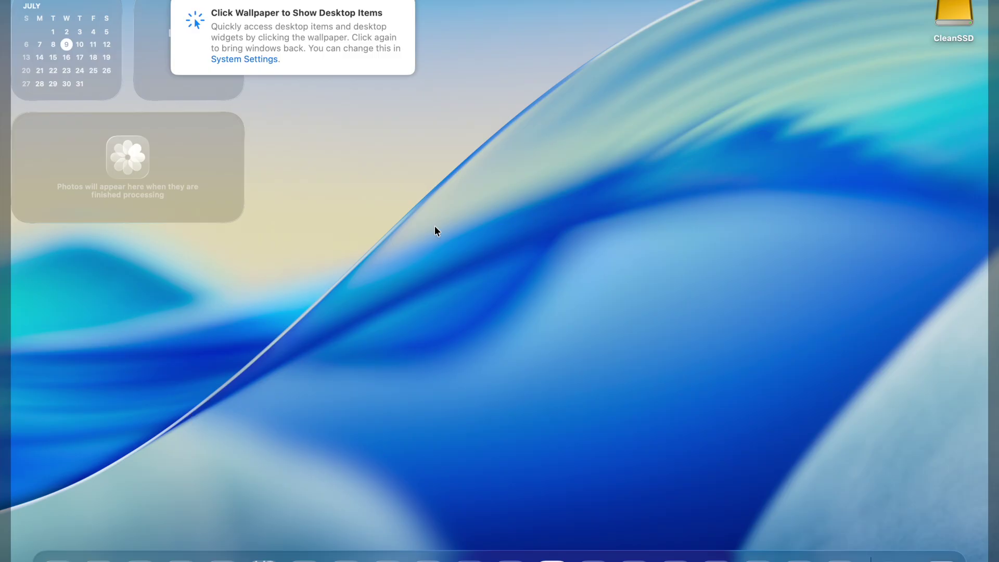
Bring up Spotlight and accept its introduction to reach the empty search field.
{"action": "left_click", "coordinate": [505, 201]}
{"action": "key", "text": "super+space"}
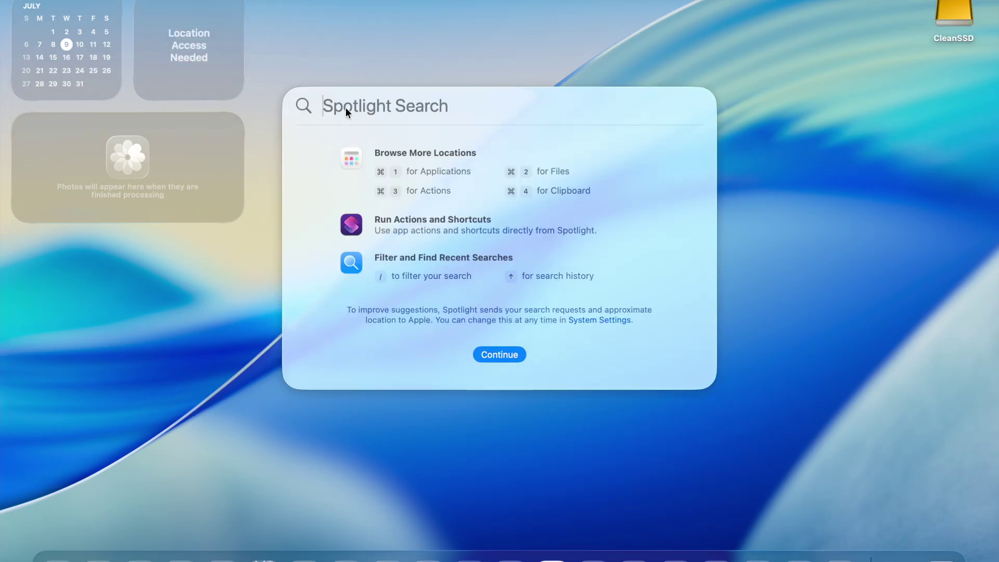
{"action": "key", "text": "super+space"}
{"action": "key", "text": "super+space"}
{"action": "left_click", "coordinate": [498, 355]}
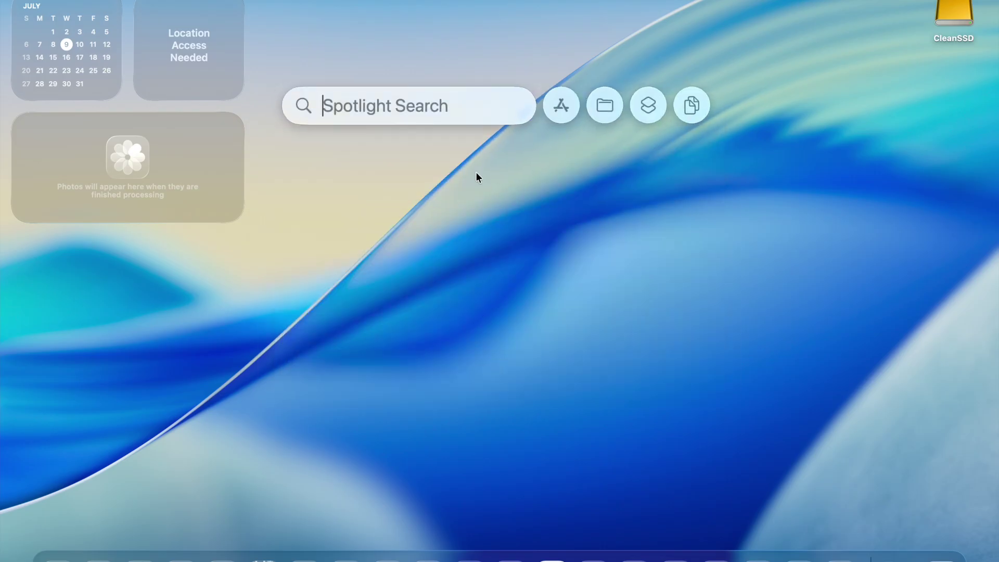
Find Activity Monitor by searching for "act", open it and examine the system's memory usage.
{"action": "type", "text": "act"}
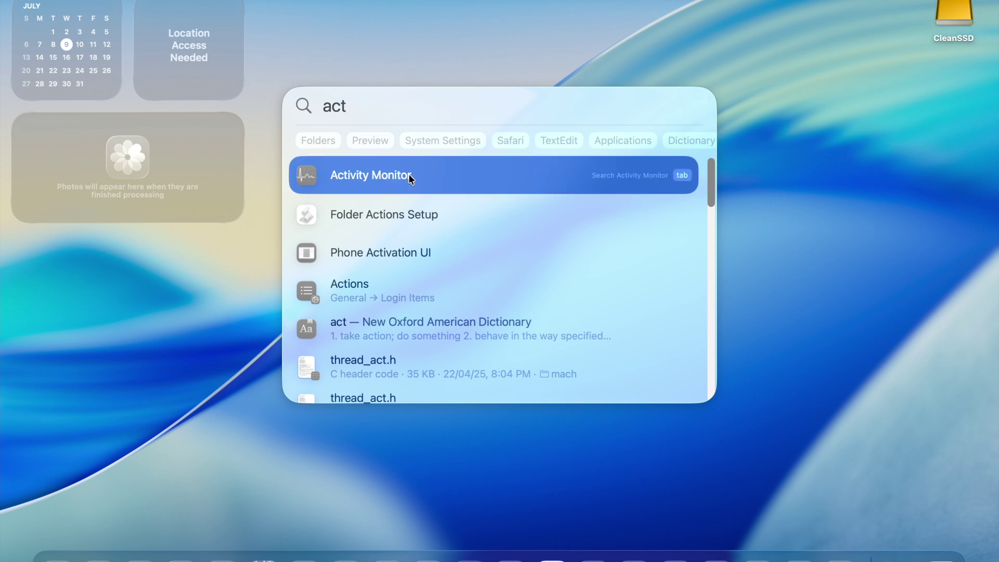
{"action": "left_click", "coordinate": [410, 177]}
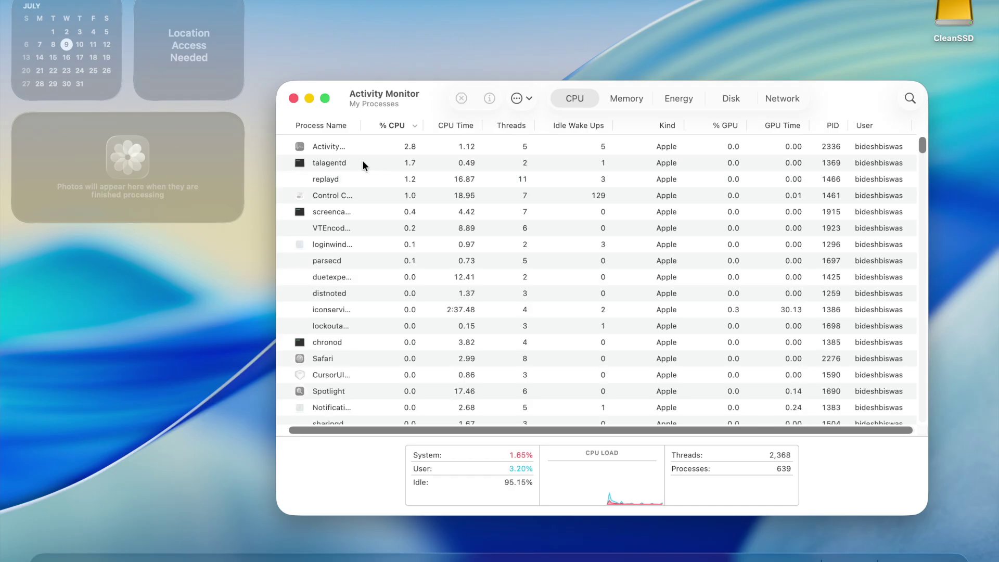
{"action": "left_click", "coordinate": [639, 99]}
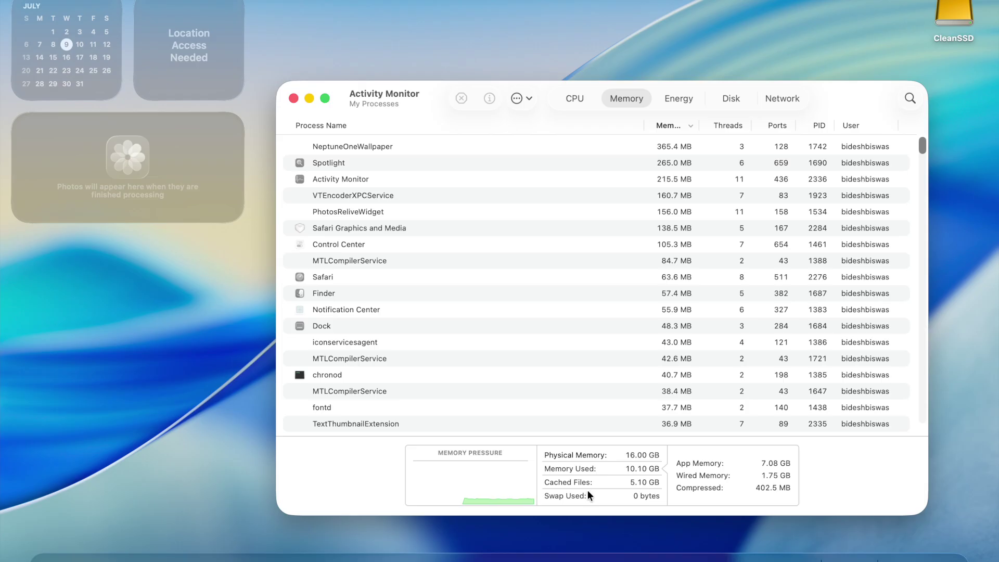
Switch to Safari, load the Apple favorite and look through the Apple home page.
{"action": "left_click", "coordinate": [130, 542]}
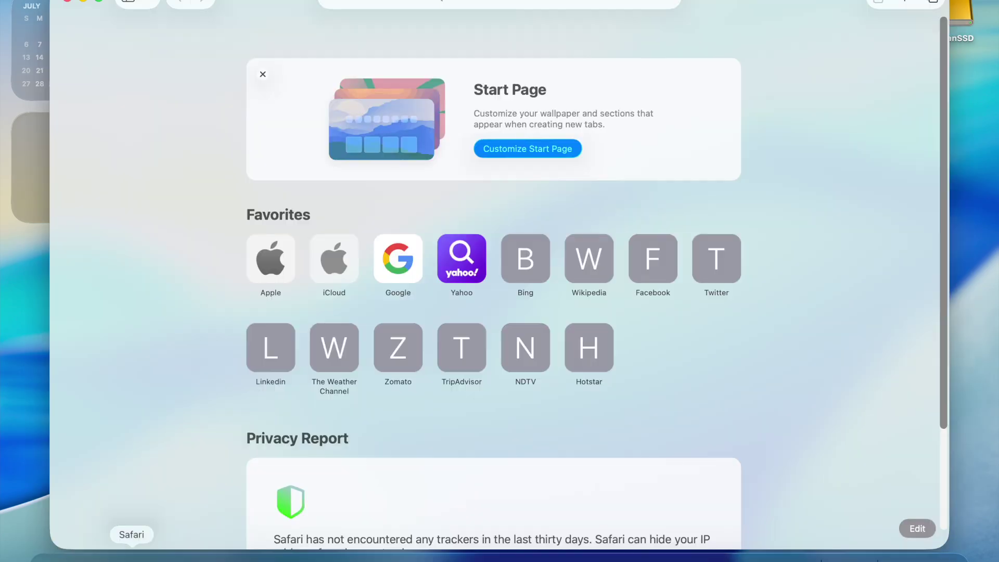
{"action": "left_click", "coordinate": [275, 253]}
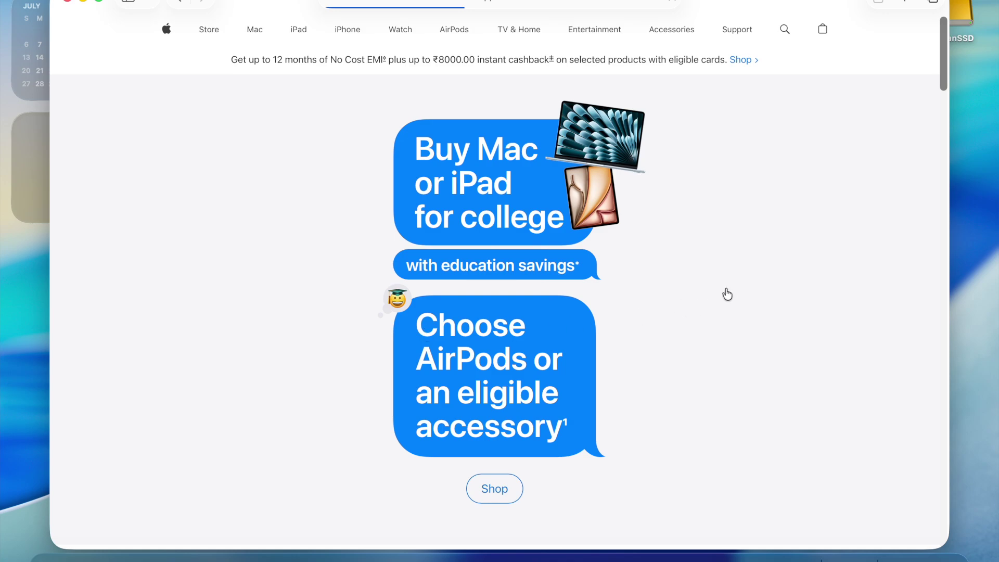
{"action": "scroll", "coordinate": [580, 352], "scroll_direction": "down", "scroll_amount": 15}
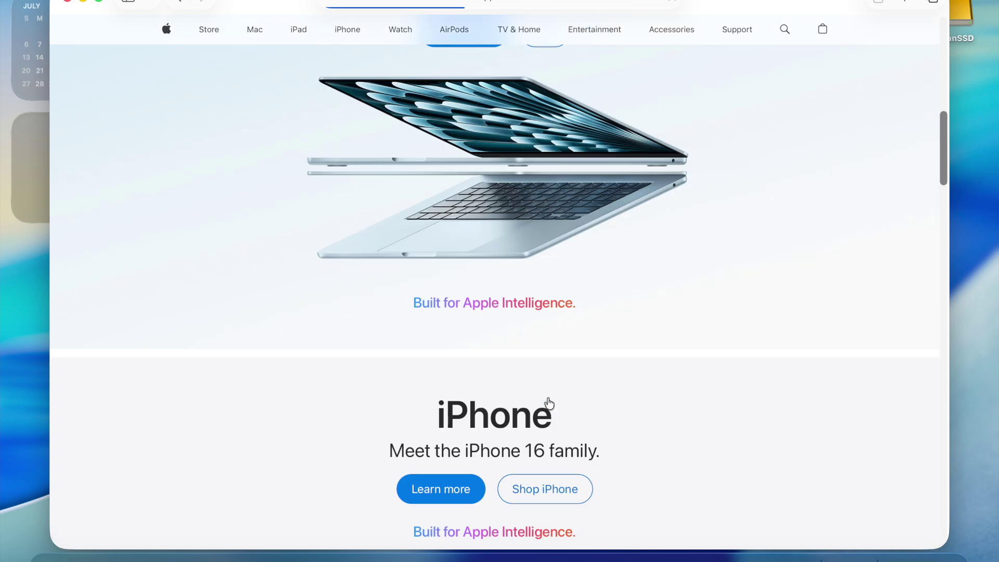
{"action": "scroll", "coordinate": [549, 402], "scroll_direction": "down", "scroll_amount": 20}
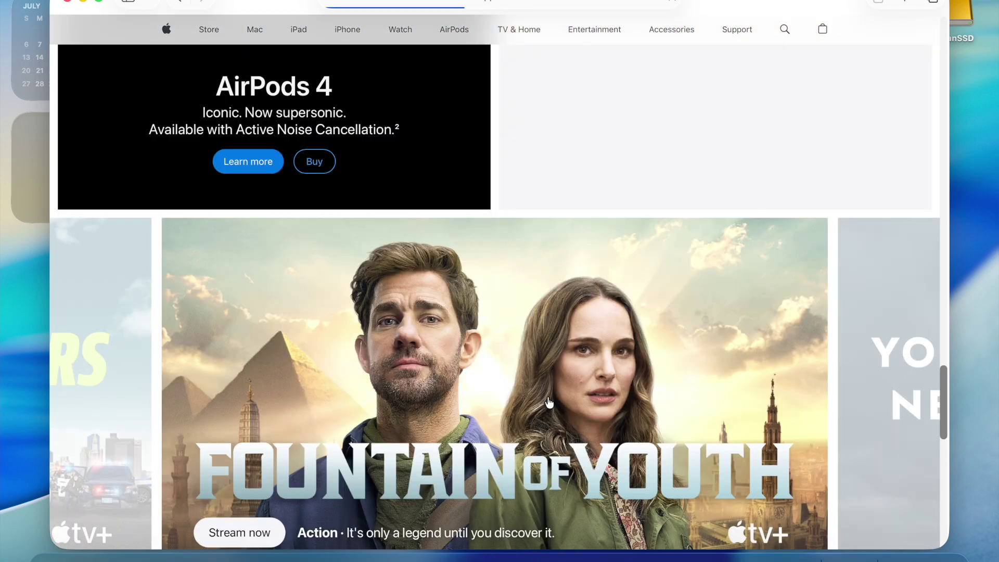
{"action": "scroll", "coordinate": [549, 403], "scroll_direction": "down", "scroll_amount": 15}
{"action": "scroll", "coordinate": [548, 401], "scroll_direction": "up", "scroll_amount": 20}
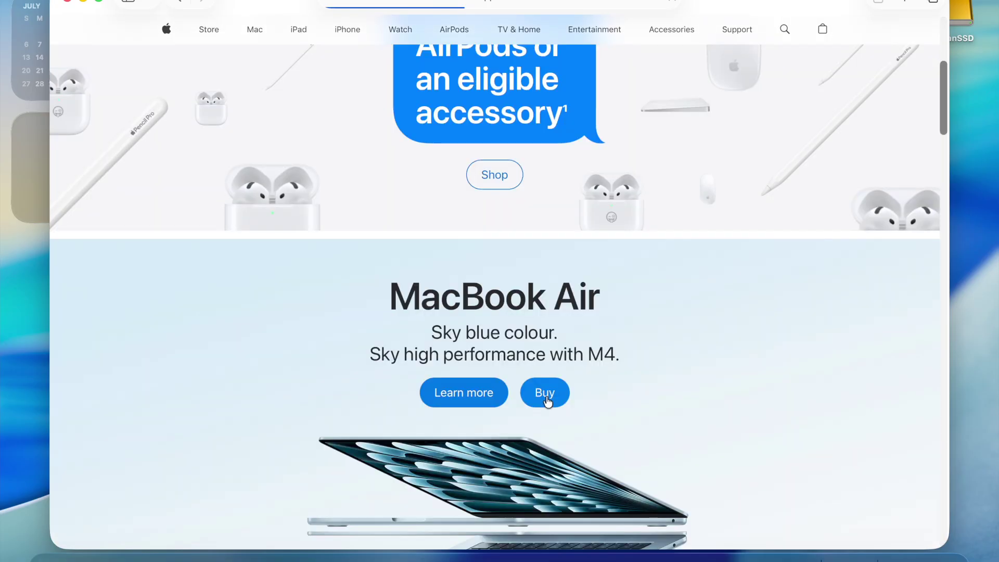
{"action": "scroll", "coordinate": [524, 398], "scroll_direction": "down", "scroll_amount": 20}
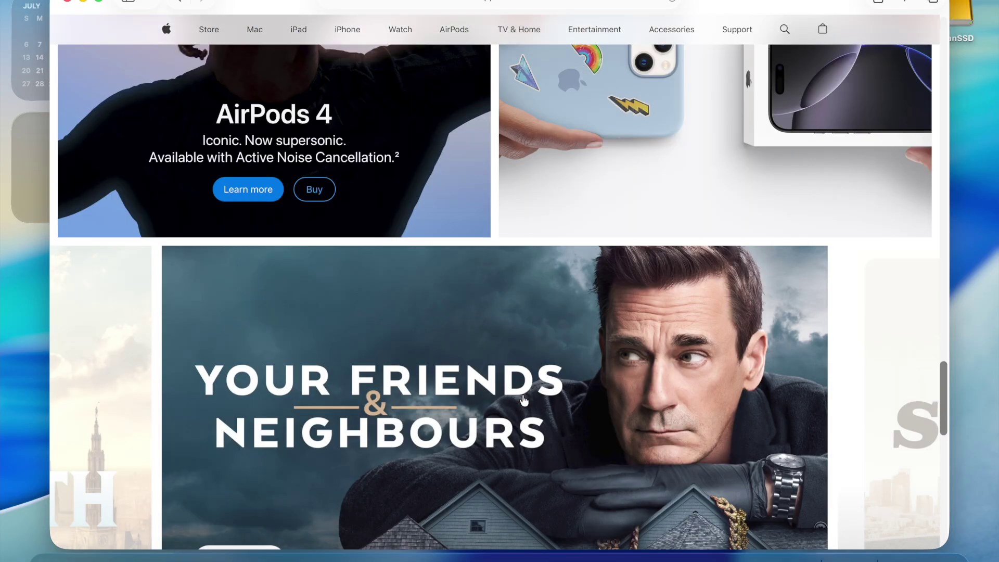
{"action": "scroll", "coordinate": [529, 396], "scroll_direction": "up", "scroll_amount": 20}
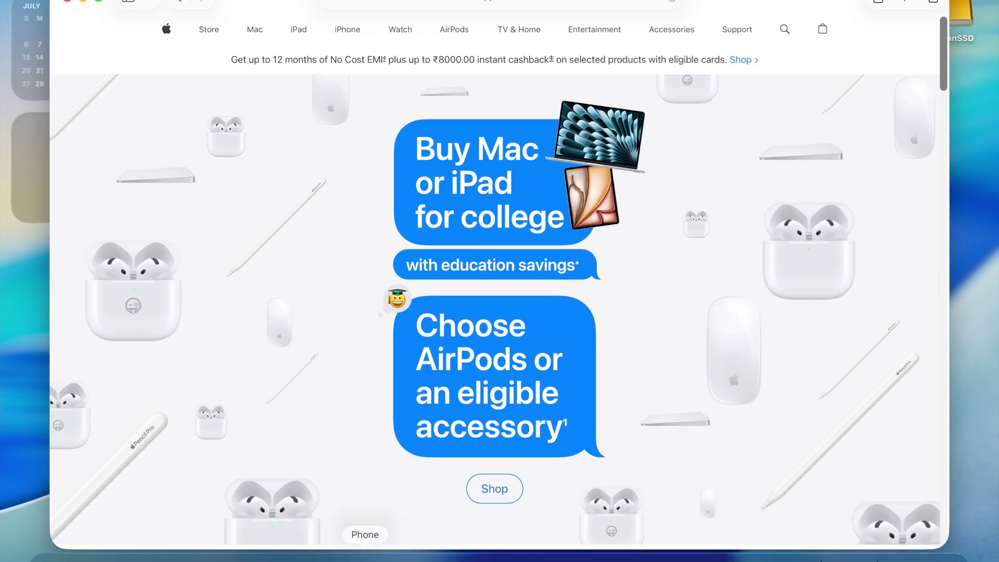
Switch the system appearance to Dark in System Settings and close the settings window.
{"action": "left_click", "coordinate": [792, 552]}
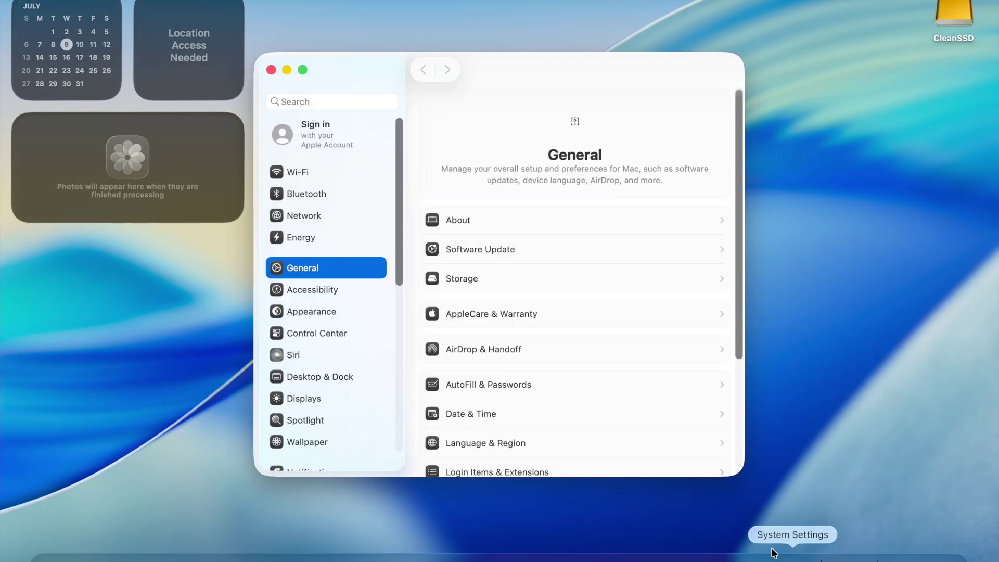
{"action": "left_click", "coordinate": [321, 313]}
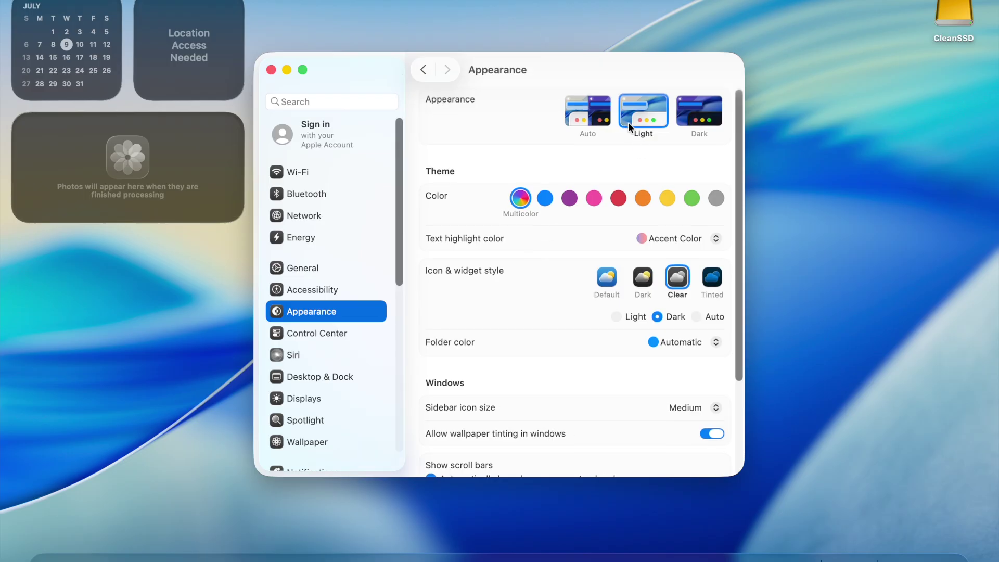
{"action": "left_click", "coordinate": [703, 113]}
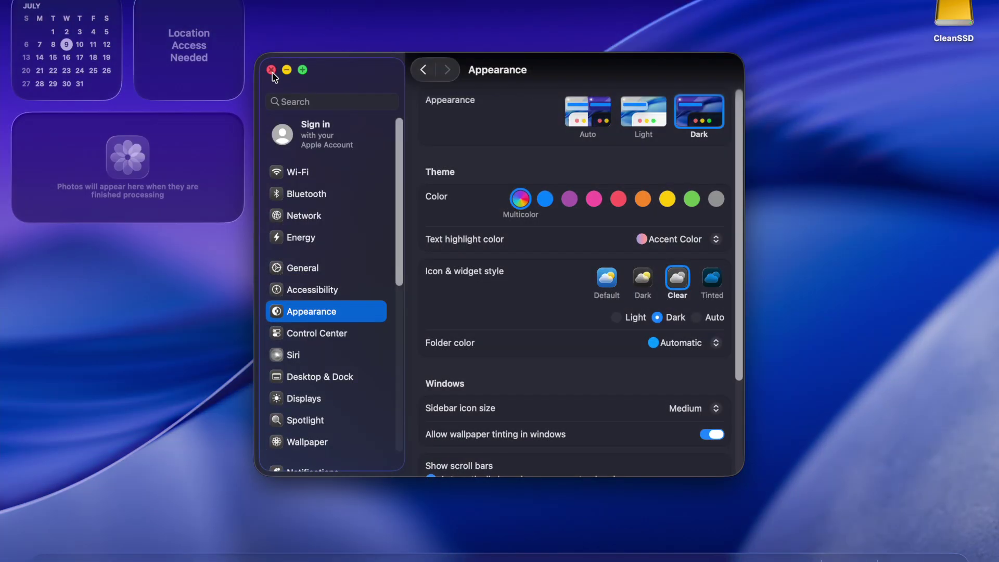
{"action": "left_click", "coordinate": [271, 70]}
Reopen Safari and look through the Apple home page in the dark appearance.
{"action": "left_click", "coordinate": [132, 556]}
{"action": "left_click", "coordinate": [263, 259]}
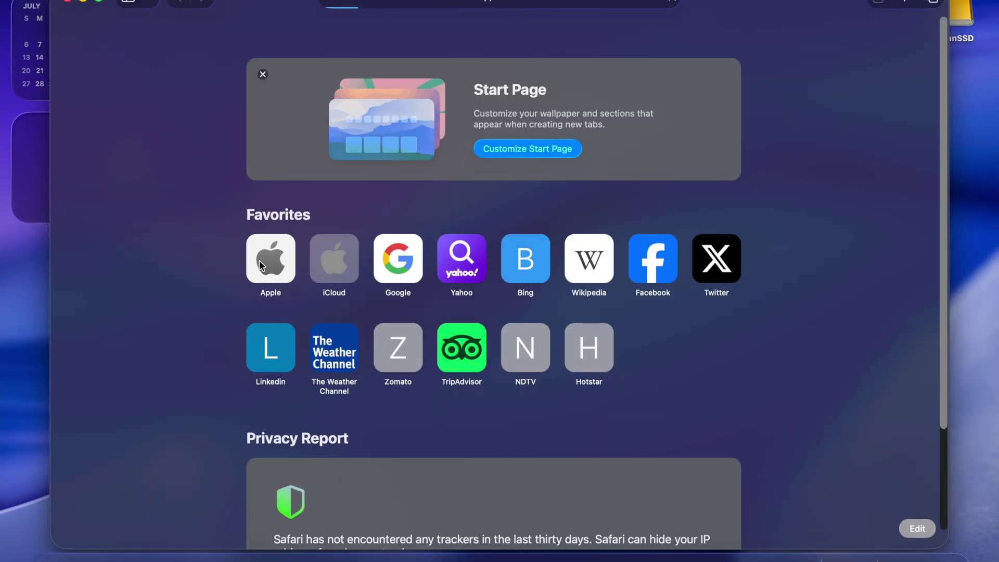
{"action": "scroll", "coordinate": [504, 264], "scroll_direction": "down", "scroll_amount": 15}
{"action": "scroll", "coordinate": [460, 238], "scroll_direction": "up", "scroll_amount": 15}
Open a new Safari tab, look over its start page and the Edit commands, and close the browser window.
{"action": "left_click", "coordinate": [904, 2]}
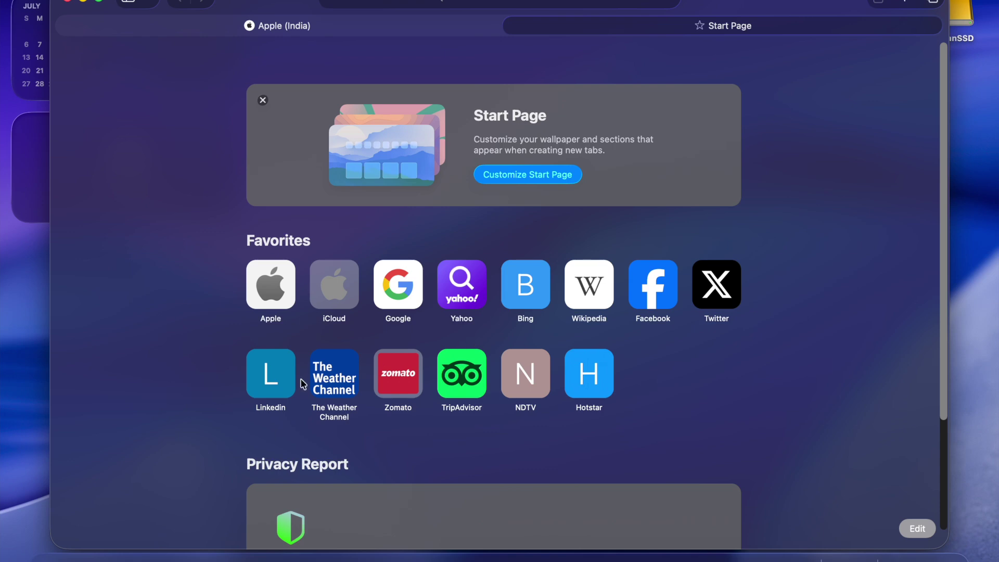
{"action": "scroll", "coordinate": [198, 128], "scroll_direction": "down", "scroll_amount": 3}
{"action": "left_click", "coordinate": [81, 0]}
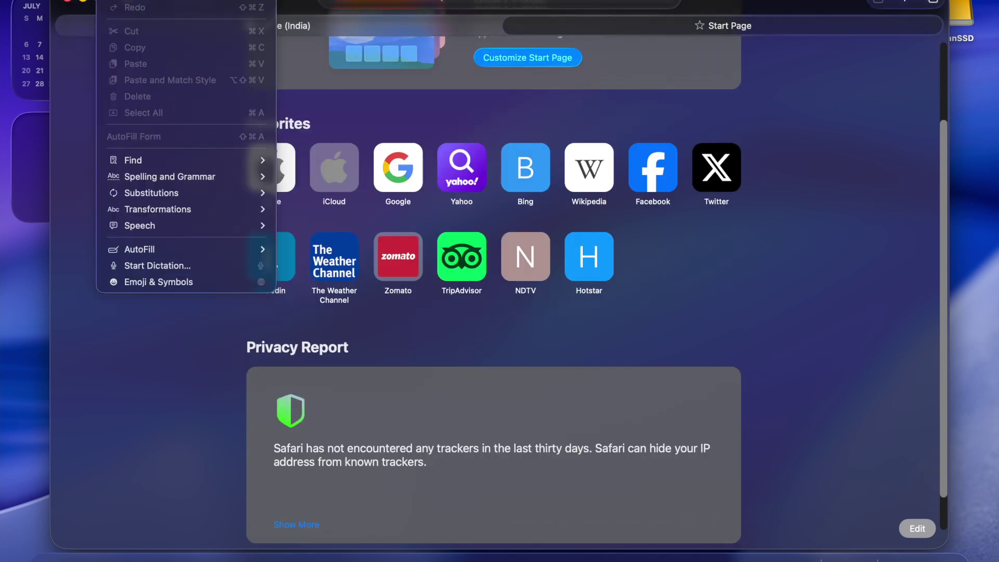
{"action": "left_click", "coordinate": [429, 97]}
{"action": "left_click", "coordinate": [65, 1]}
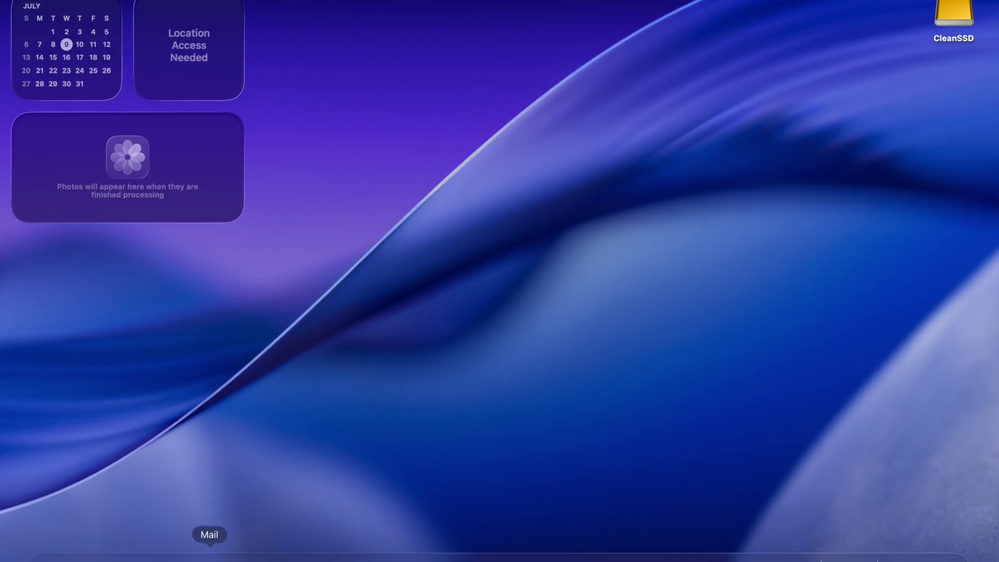
Open the Dock's folder stack in a Finder window and look over the window.
{"action": "left_click", "coordinate": [906, 557]}
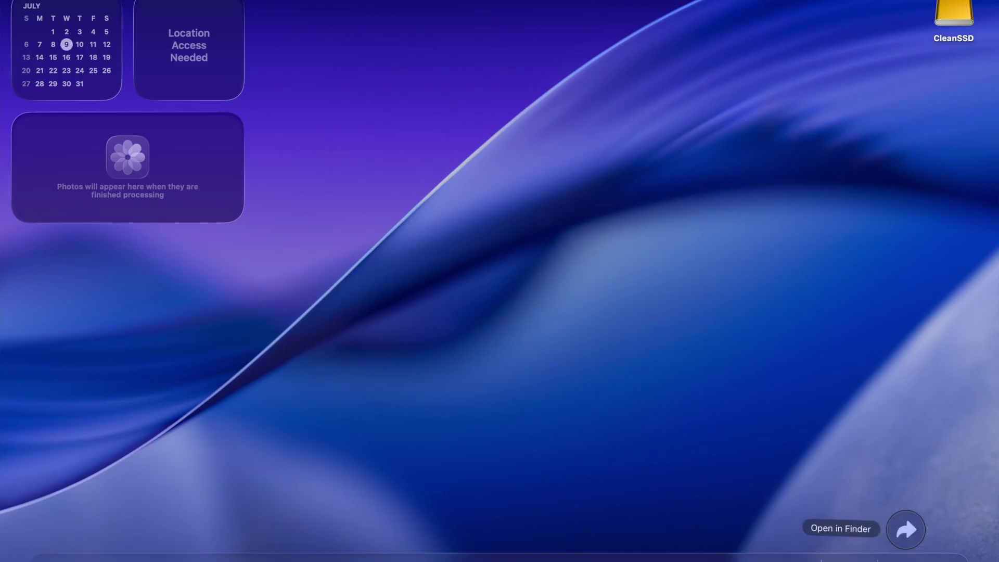
{"action": "left_click", "coordinate": [906, 529]}
{"action": "scroll", "coordinate": [344, 171], "scroll_direction": "down", "scroll_amount": 5}
{"action": "scroll", "coordinate": [344, 180], "scroll_direction": "up", "scroll_amount": 5}
{"action": "scroll", "coordinate": [344, 183], "scroll_direction": "down", "scroll_amount": 5}
{"action": "scroll", "coordinate": [346, 232], "scroll_direction": "up", "scroll_amount": 5}
Browse the Desktop and Applications folders in Finder, look through the redesigned app icons, and close the window.
{"action": "left_click", "coordinate": [337, 177]}
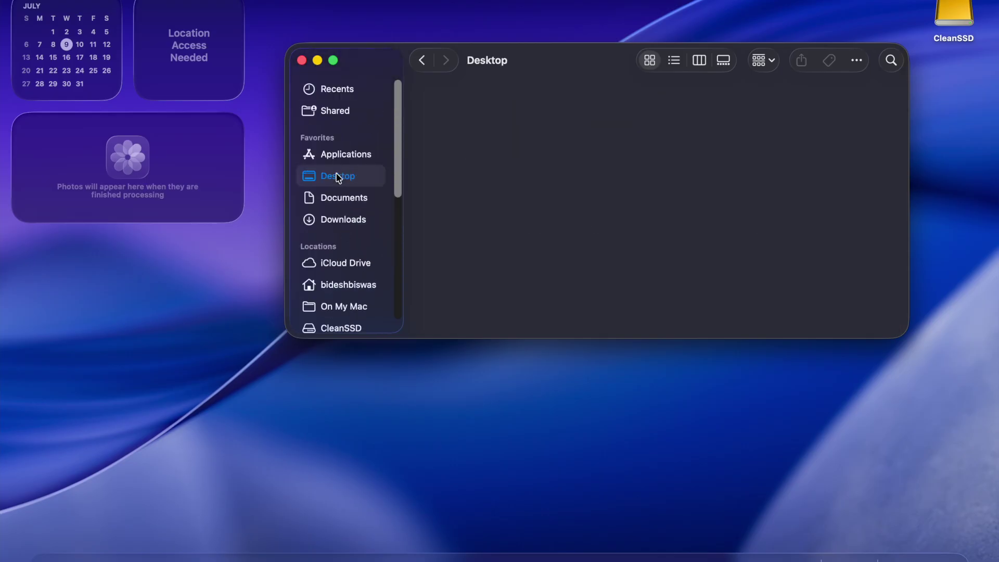
{"action": "left_click", "coordinate": [343, 159]}
{"action": "scroll", "coordinate": [523, 211], "scroll_direction": "down", "scroll_amount": 10}
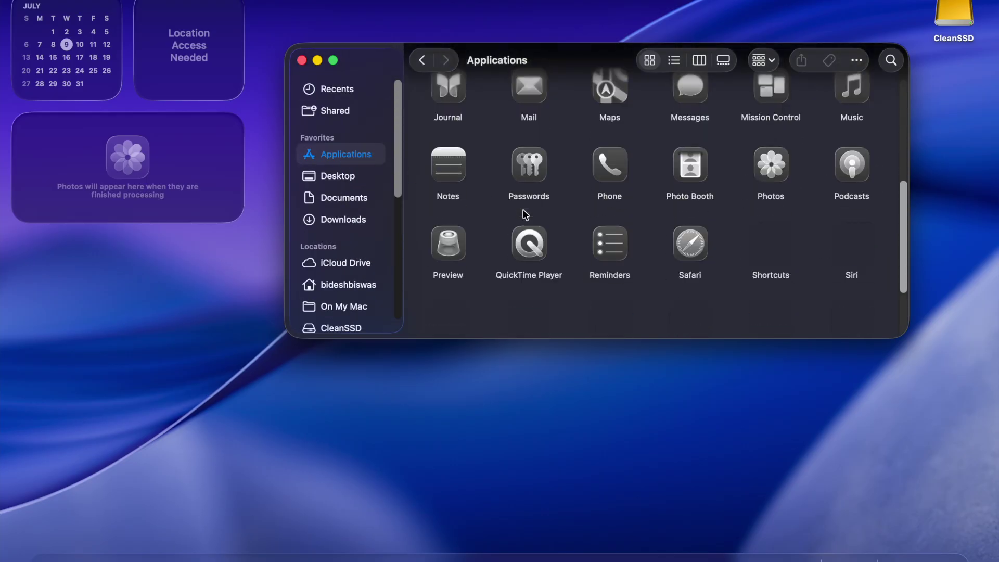
{"action": "scroll", "coordinate": [523, 210], "scroll_direction": "up", "scroll_amount": 10}
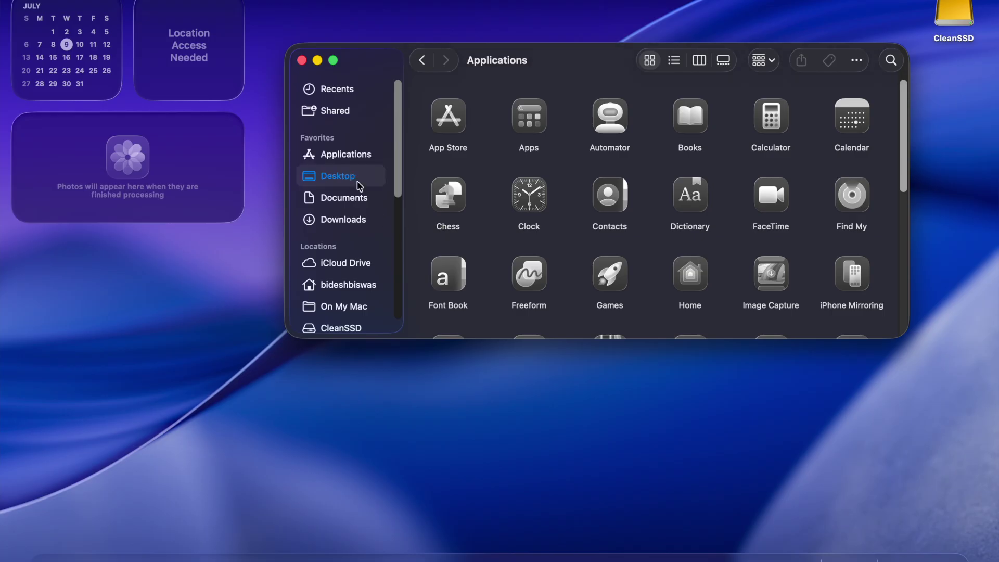
{"action": "left_click", "coordinate": [354, 176]}
{"action": "left_click", "coordinate": [301, 61]}
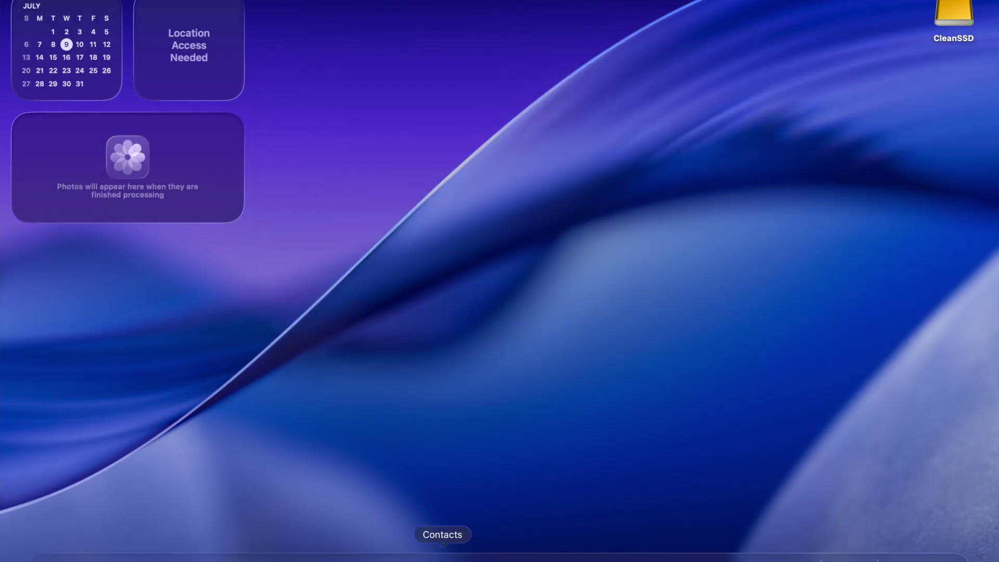
Open the desktop widget gallery and add the medium Batteries Status widget to the desktop.
{"action": "right_click", "coordinate": [86, 5]}
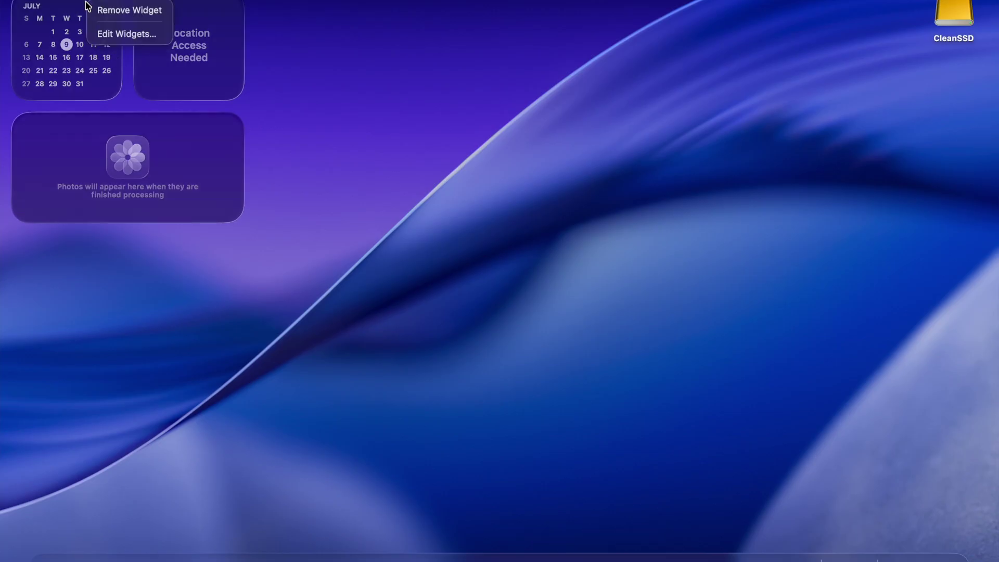
{"action": "left_click", "coordinate": [102, 33]}
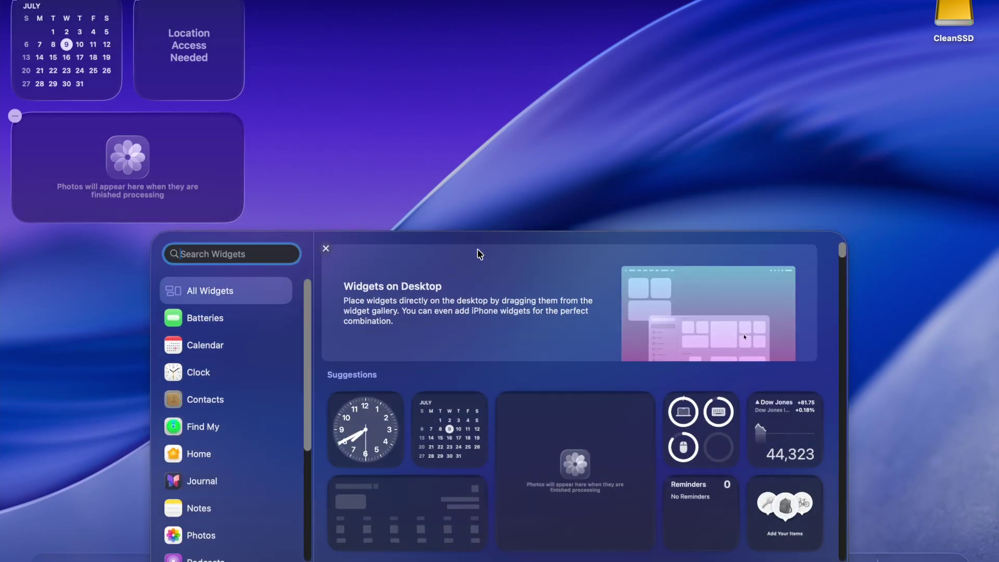
{"action": "scroll", "coordinate": [509, 469], "scroll_direction": "down", "scroll_amount": 10}
{"action": "mouse_move", "coordinate": [593, 352]}
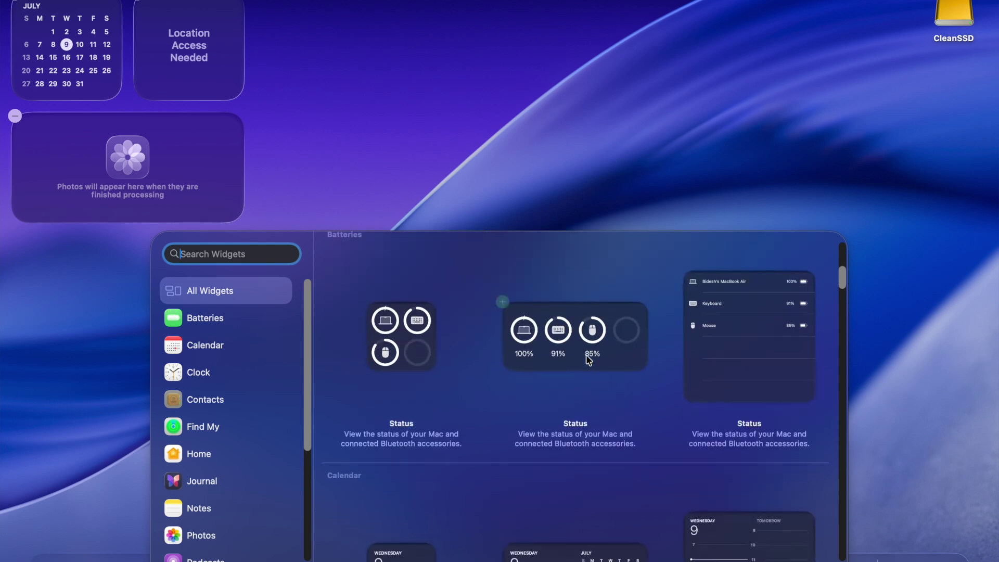
{"action": "left_click", "coordinate": [621, 349]}
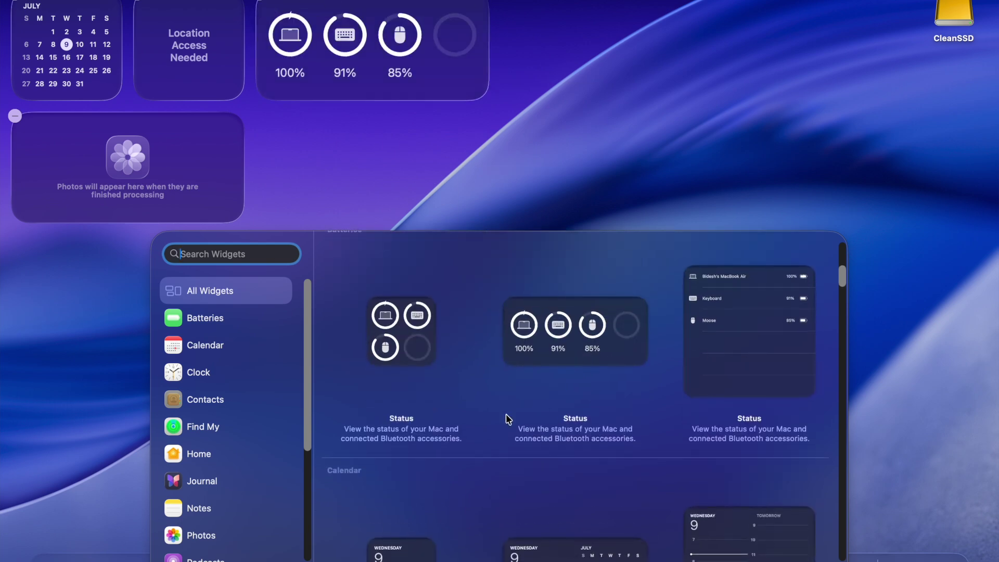
Add the Clock I widget from the gallery's Clock section to the desktop.
{"action": "scroll", "coordinate": [521, 408], "scroll_direction": "down", "scroll_amount": 6}
{"action": "scroll", "coordinate": [601, 470], "scroll_direction": "down", "scroll_amount": 3}
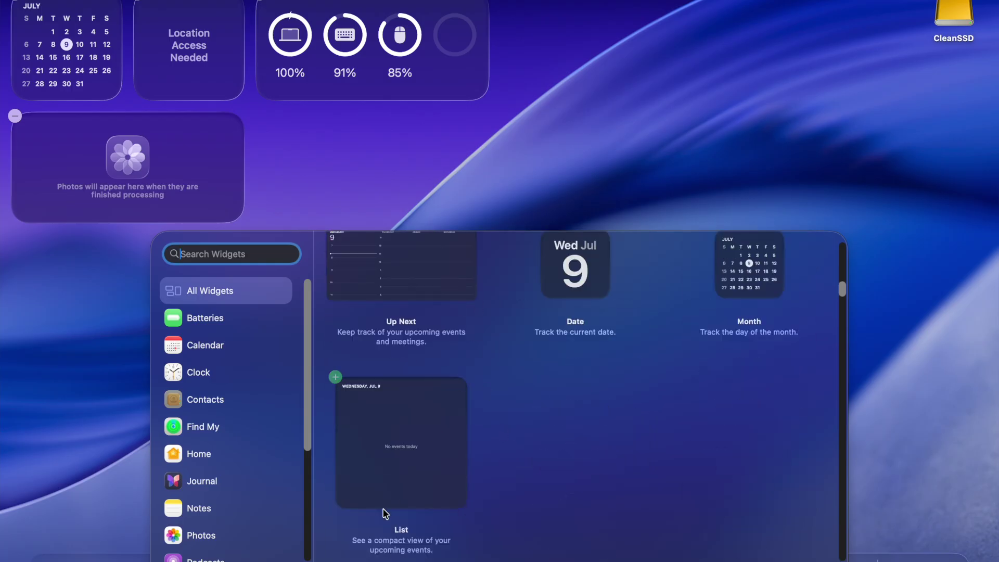
{"action": "scroll", "coordinate": [447, 491], "scroll_direction": "down", "scroll_amount": 8}
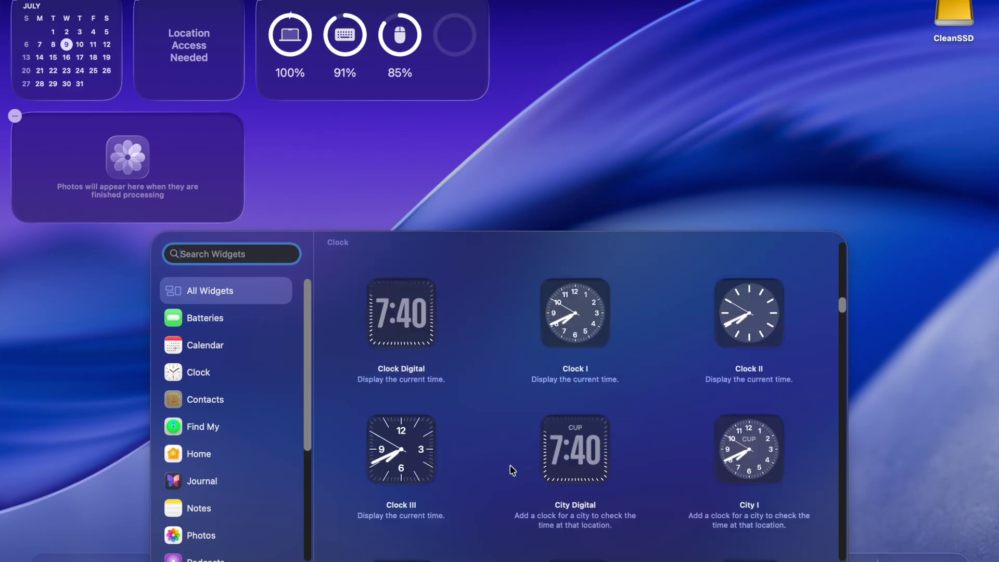
{"action": "left_click", "coordinate": [577, 339]}
Look through the remaining widgets in the gallery, from Clock through Find My, Home, Notes and Podcasts to Shortcuts, and close the gallery.
{"action": "scroll", "coordinate": [544, 375], "scroll_direction": "down", "scroll_amount": 10}
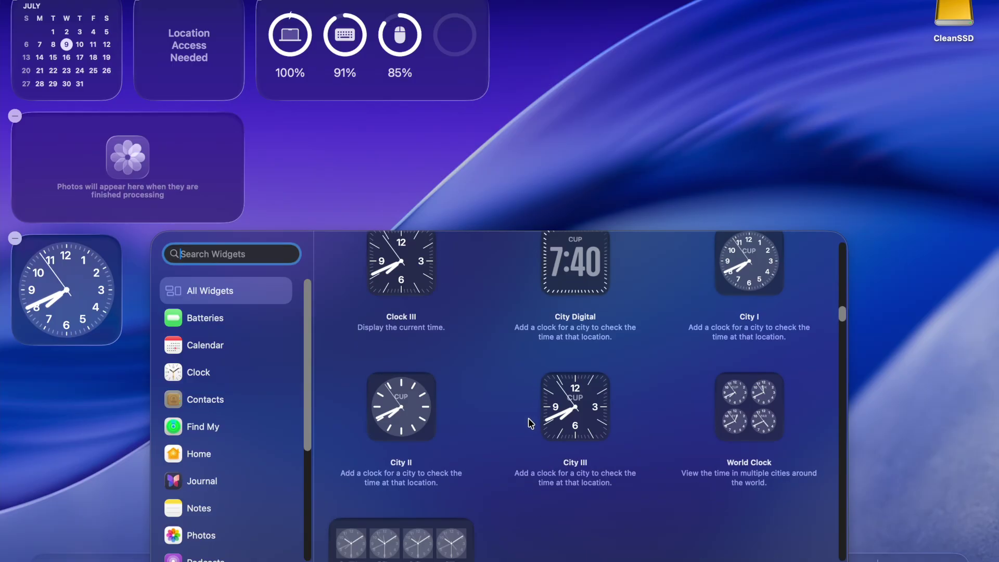
{"action": "scroll", "coordinate": [562, 437], "scroll_direction": "down", "scroll_amount": 8}
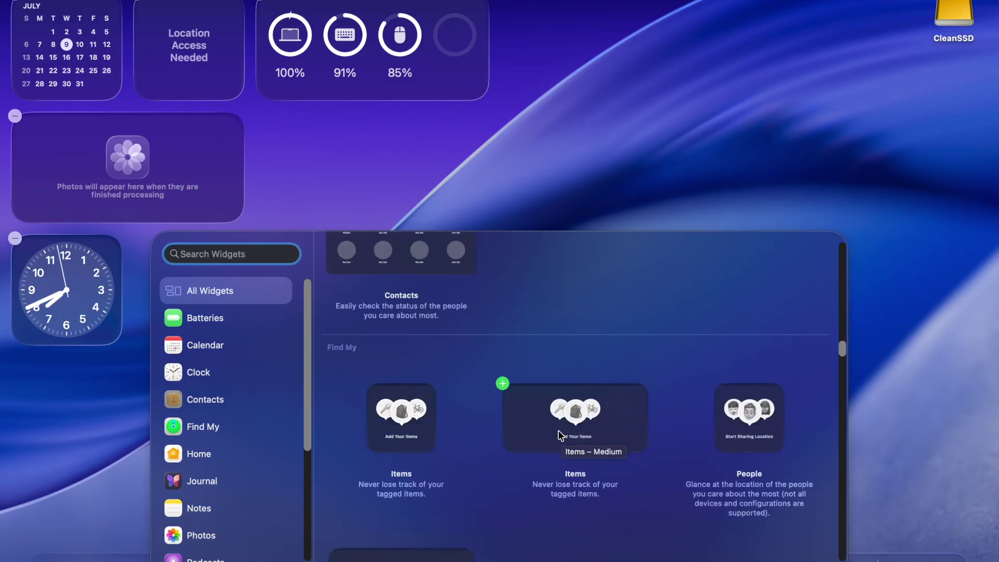
{"action": "scroll", "coordinate": [463, 386], "scroll_direction": "down", "scroll_amount": 5}
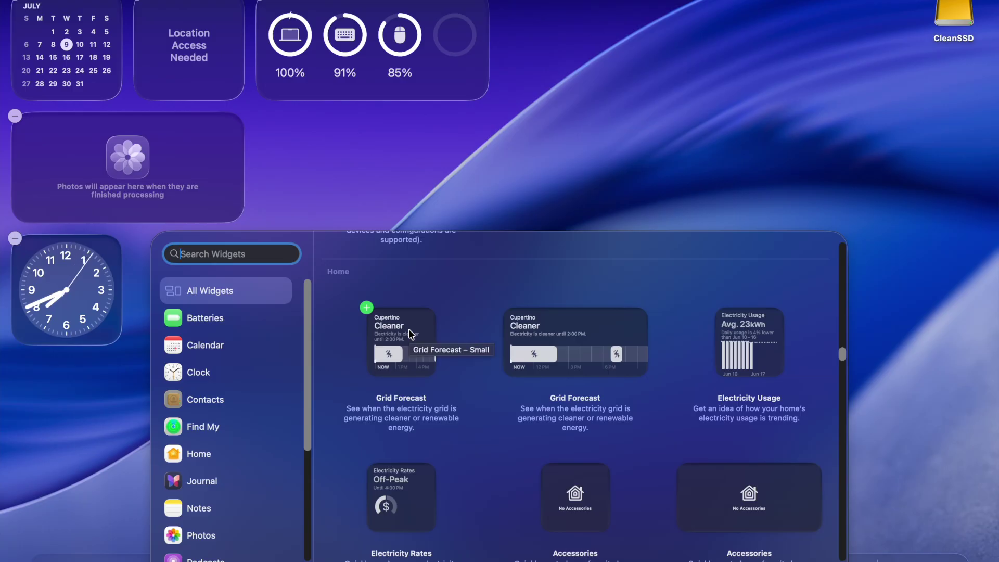
{"action": "scroll", "coordinate": [504, 424], "scroll_direction": "down", "scroll_amount": 8}
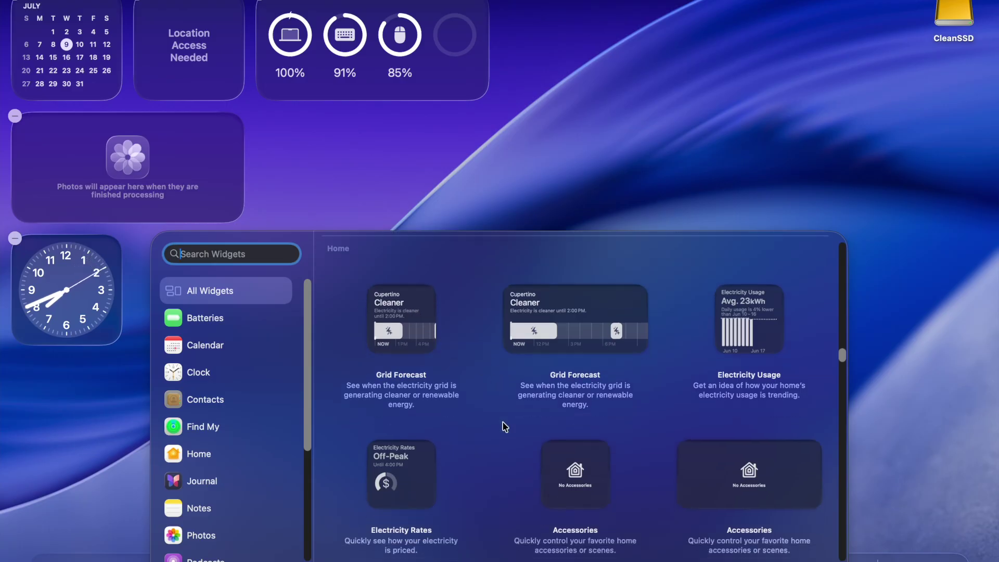
{"action": "scroll", "coordinate": [504, 426], "scroll_direction": "down", "scroll_amount": 10}
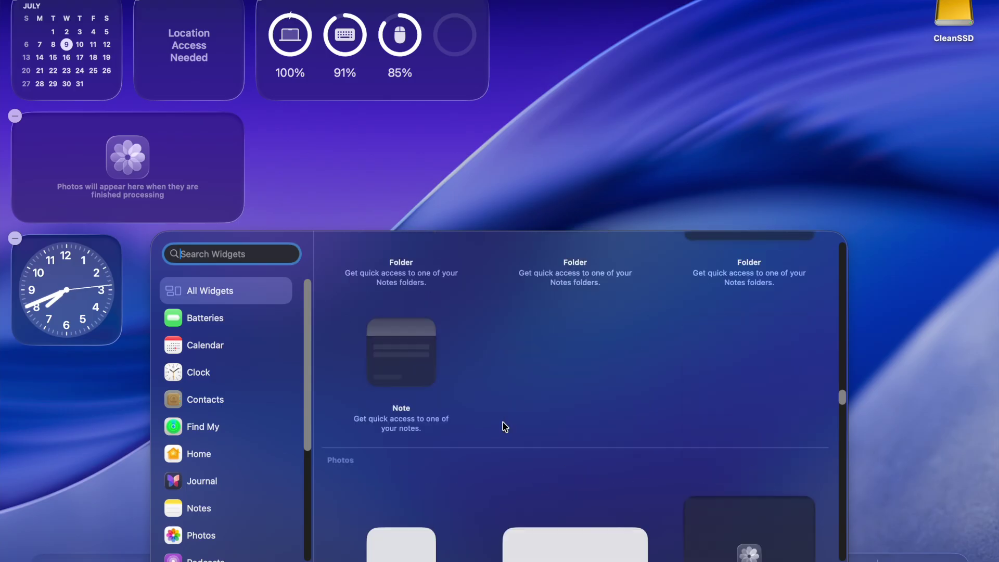
{"action": "scroll", "coordinate": [504, 425], "scroll_direction": "down", "scroll_amount": 10}
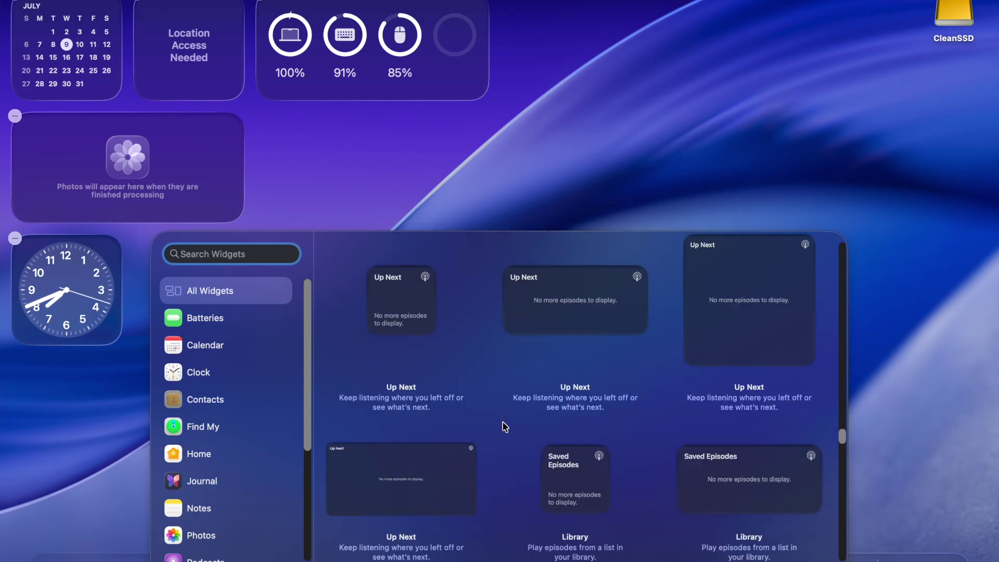
{"action": "scroll", "coordinate": [503, 425], "scroll_direction": "down", "scroll_amount": 10}
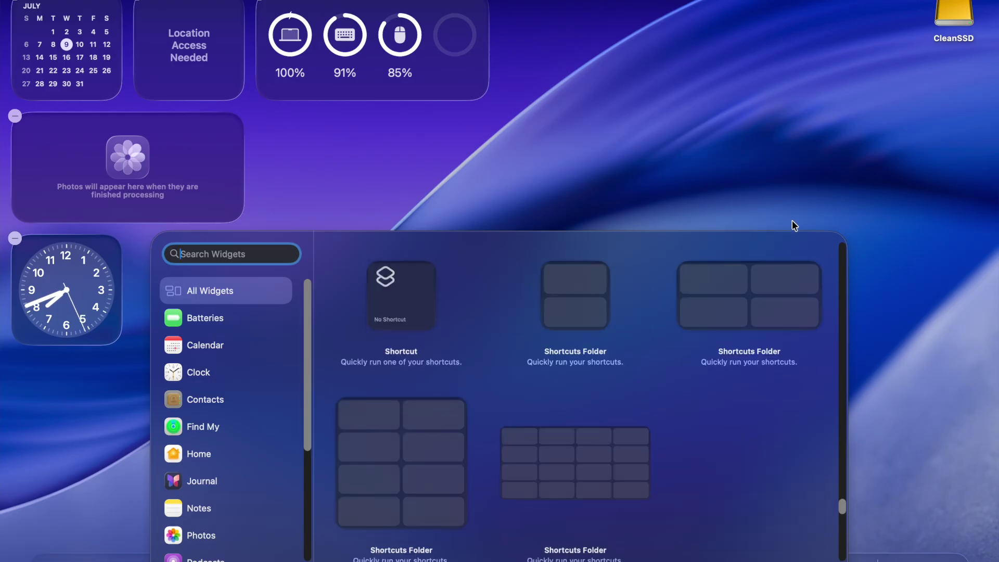
{"action": "left_click", "coordinate": [870, 537]}
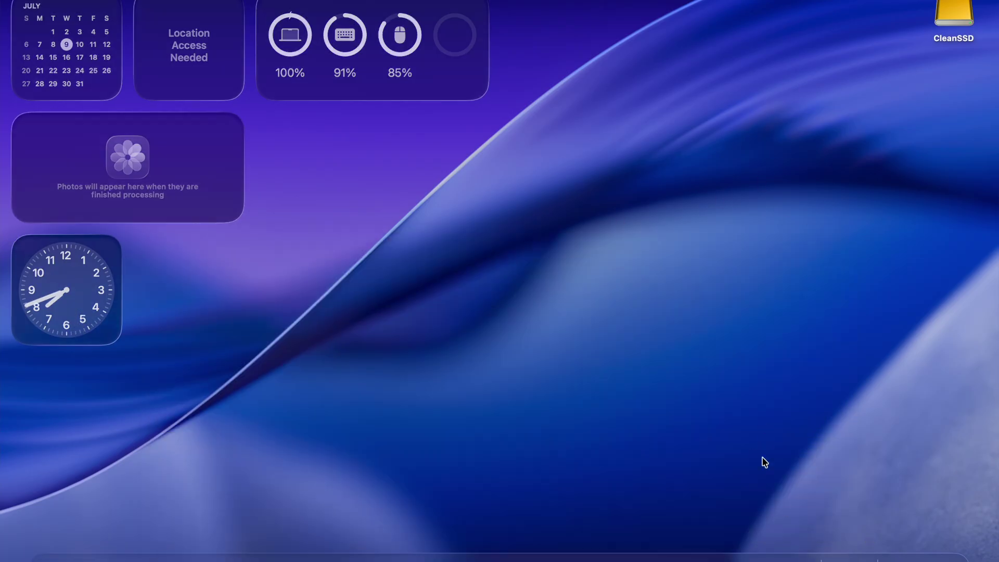
Open the Appearance settings in System Settings and set the system appearance to Light.
{"action": "left_click", "coordinate": [794, 553]}
{"action": "left_click", "coordinate": [310, 313]}
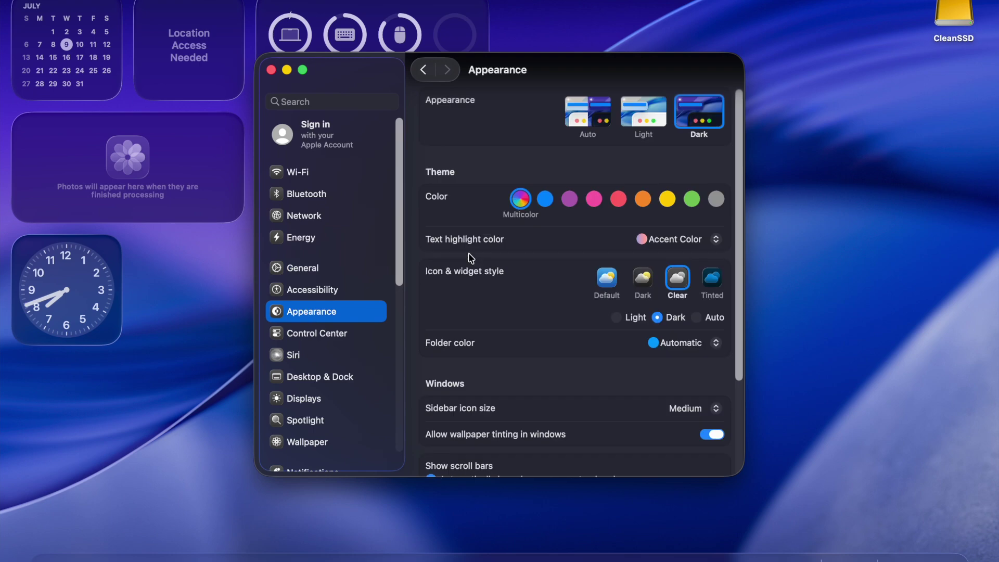
{"action": "left_click", "coordinate": [639, 117]}
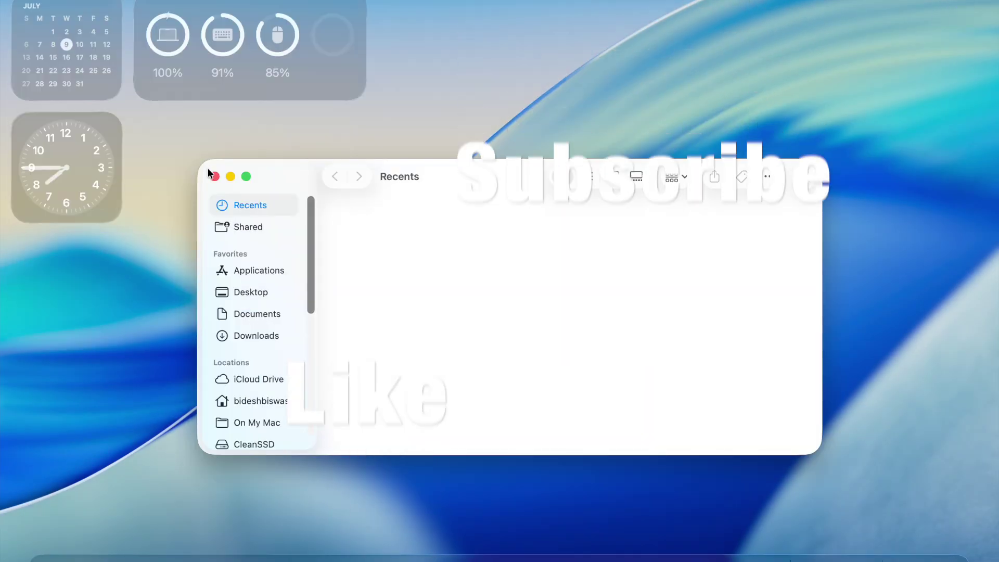
Close the Finder window and move the widgets to the desktop's upper-right corner, with Calendar and Clock side by side above Batteries.
{"action": "left_click", "coordinate": [207, 174]}
{"action": "left_click_drag", "start_coordinate": [68, 151], "coordinate": [963, 27]}
{"action": "left_click_drag", "start_coordinate": [67, 81], "coordinate": [805, 85]}
{"action": "left_click_drag", "start_coordinate": [225, 101], "coordinate": [776, 227]}
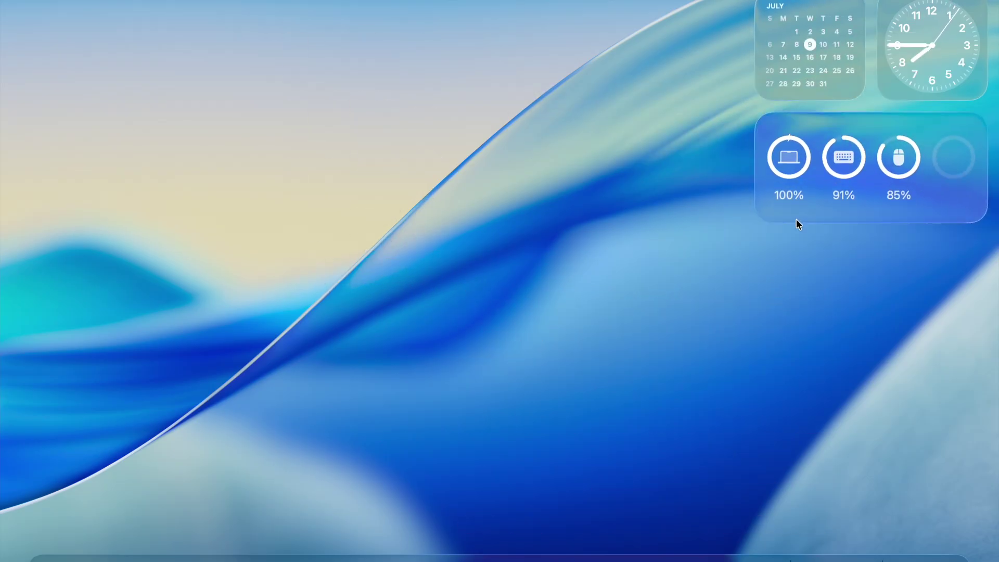